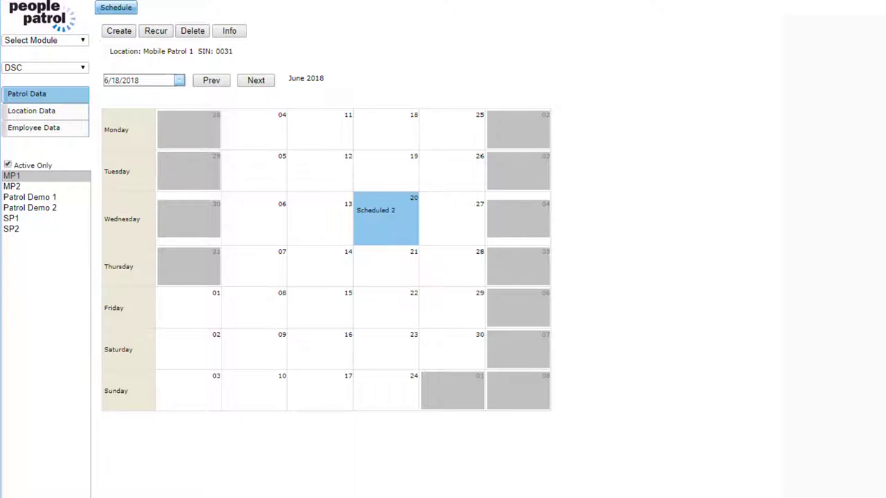
Show Mobile Patrol 1's June 2018 schedule for the DSC branch and pick Thursday 21.
click(31, 40)
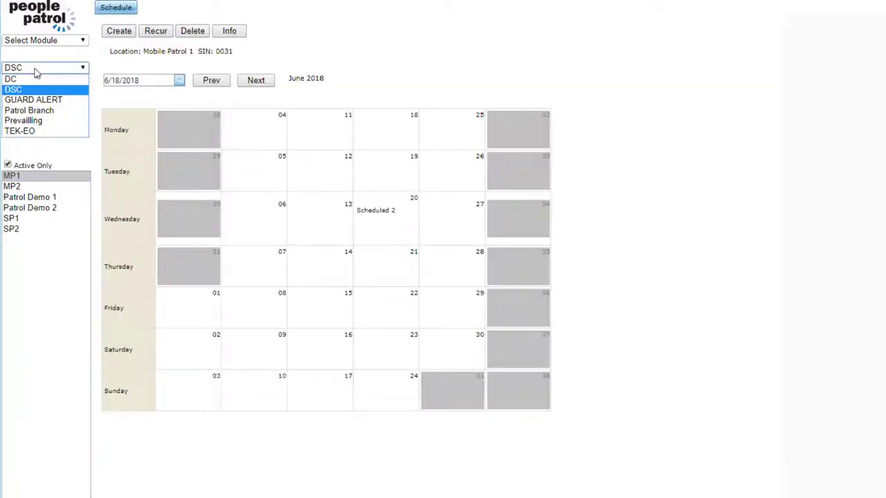
click(31, 93)
click(29, 185)
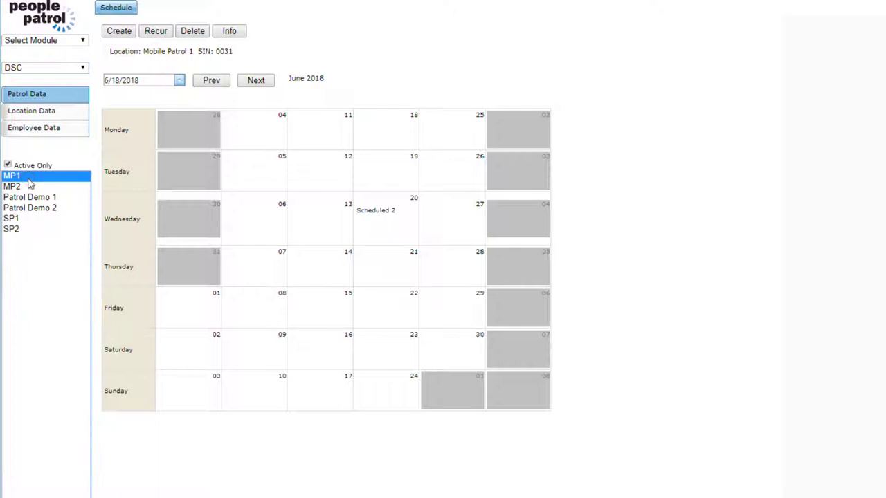
click(28, 178)
click(381, 275)
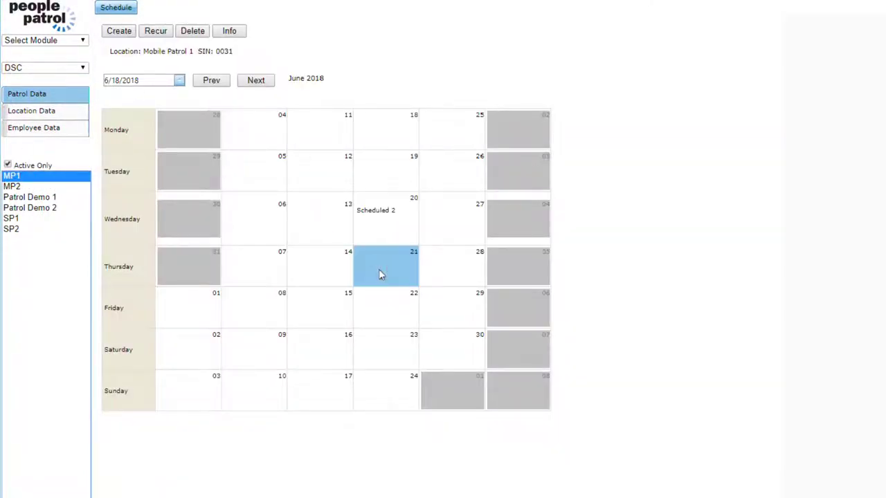
Create a single Patrol on the 21st running 09:00 to 17:00 in 24-hour time.
click(116, 38)
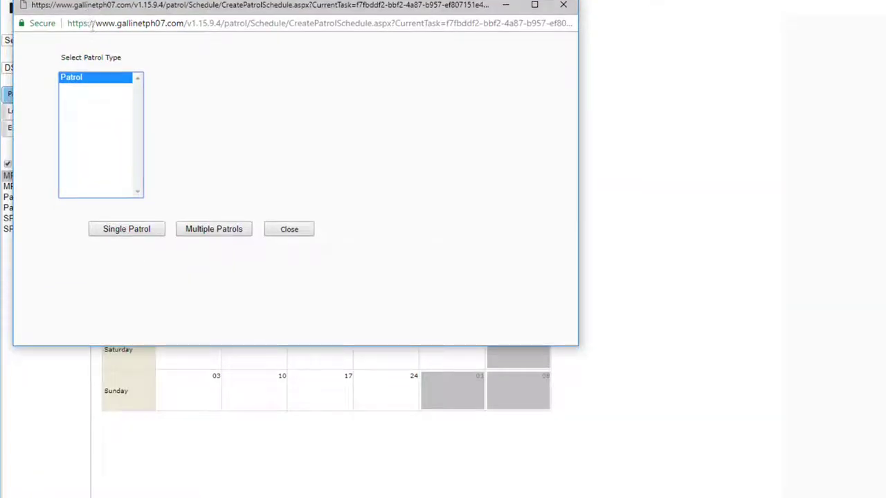
click(85, 78)
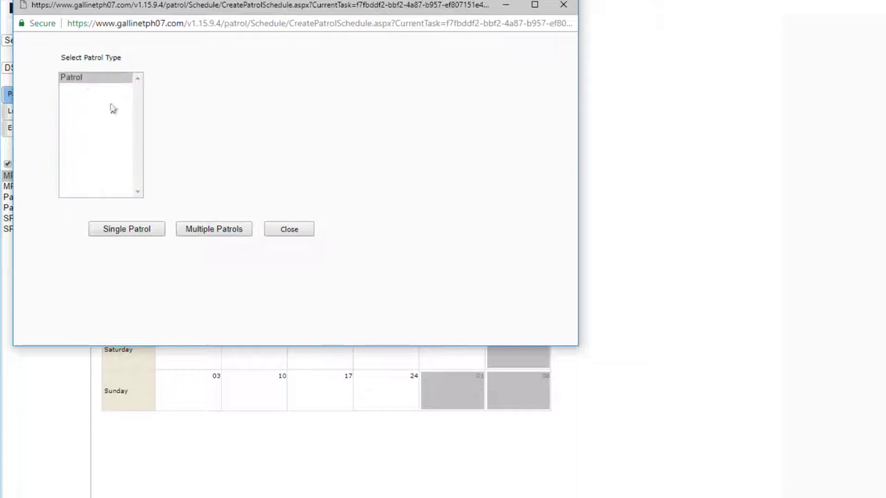
click(79, 78)
click(119, 237)
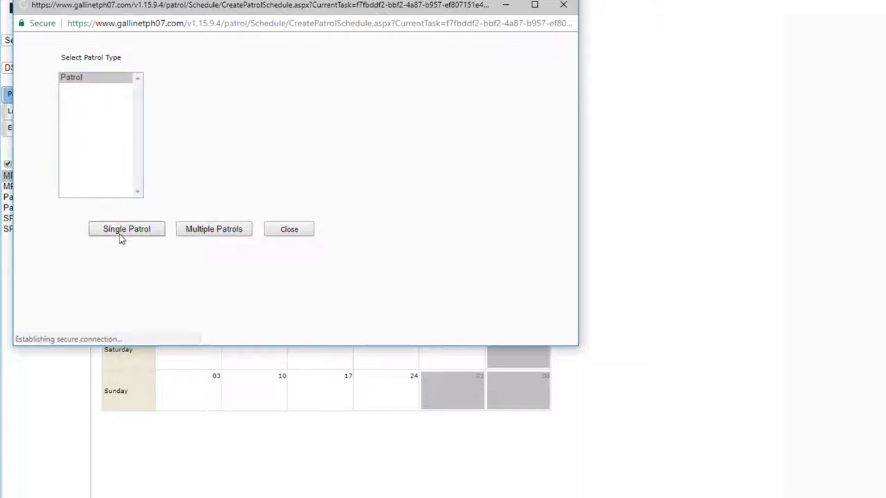
click(204, 127)
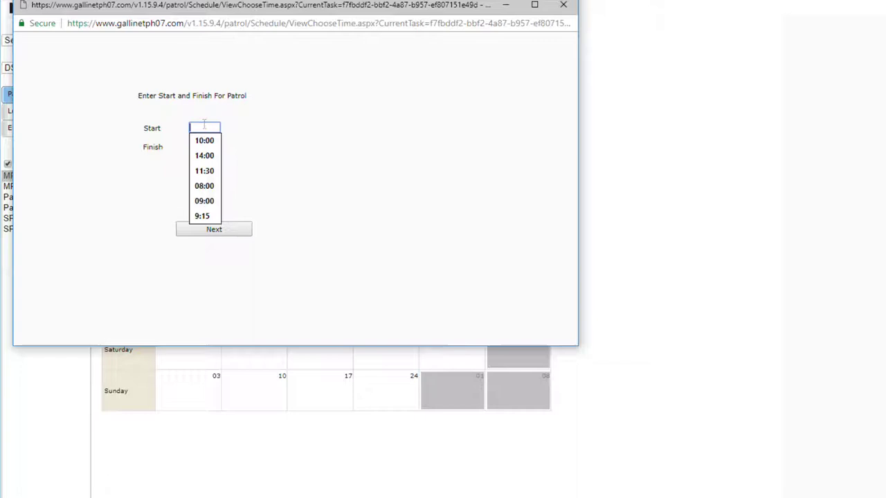
text(9:0)
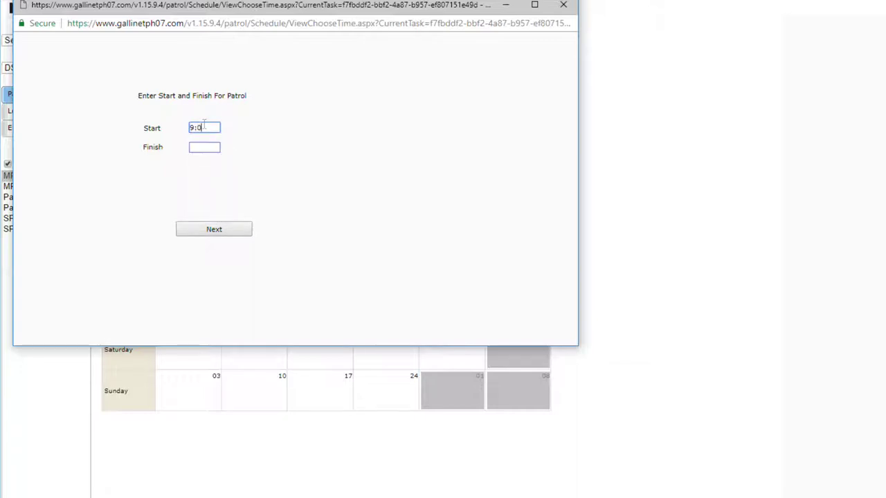
click(194, 146)
text(9)
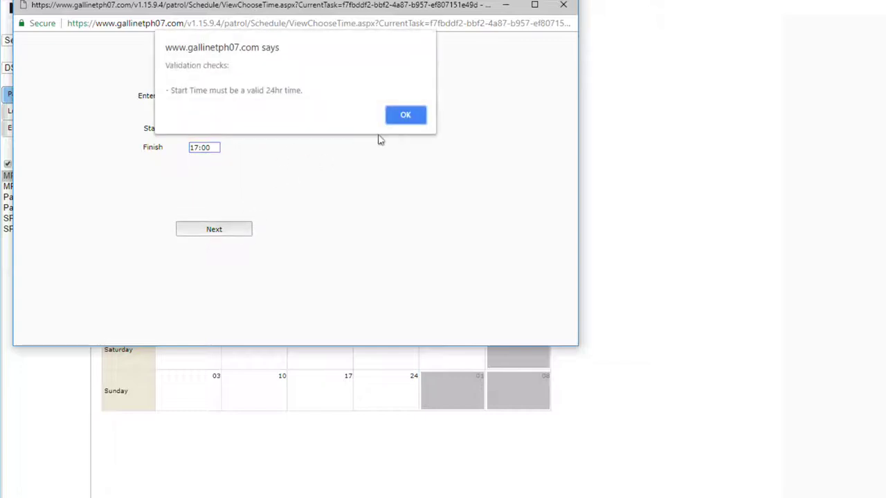
click(419, 116)
click(192, 131)
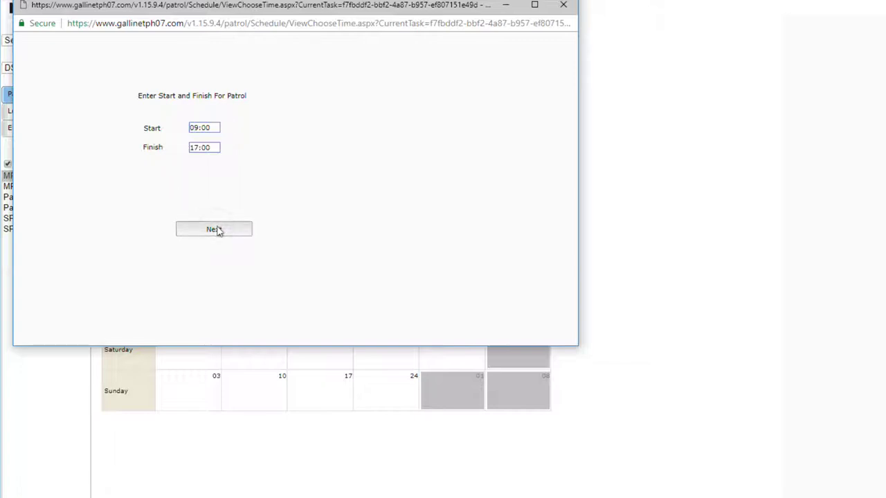
Set both the bill amount and the public holiday bill amount to 15.
click(215, 229)
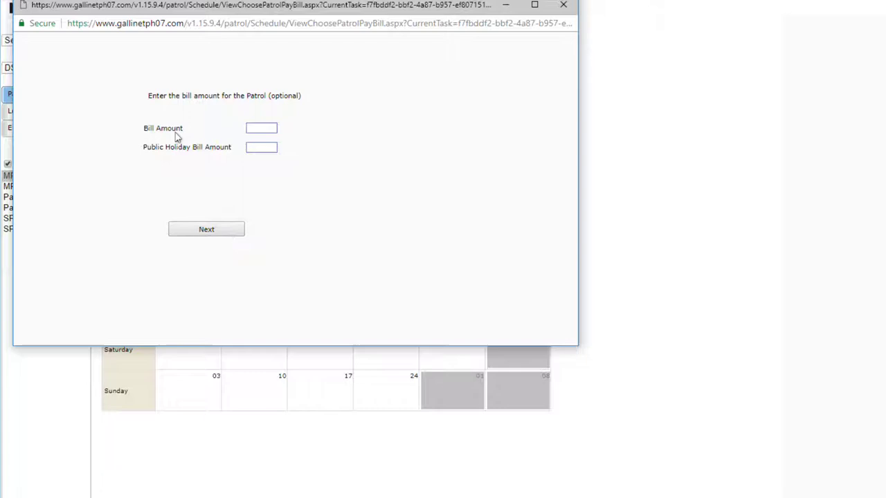
click(261, 128)
click(262, 141)
click(263, 148)
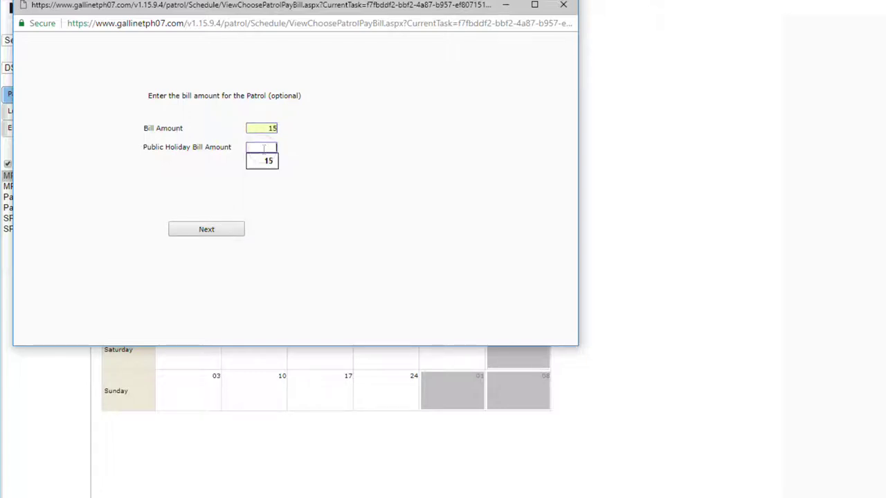
click(267, 161)
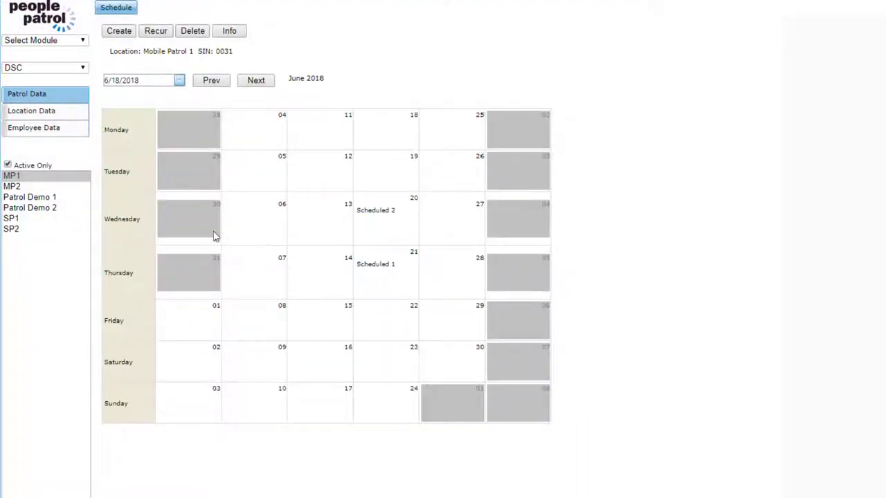
Start a recurring single Patrol from Thursday 21 running 09:00 to 17:00.
click(403, 272)
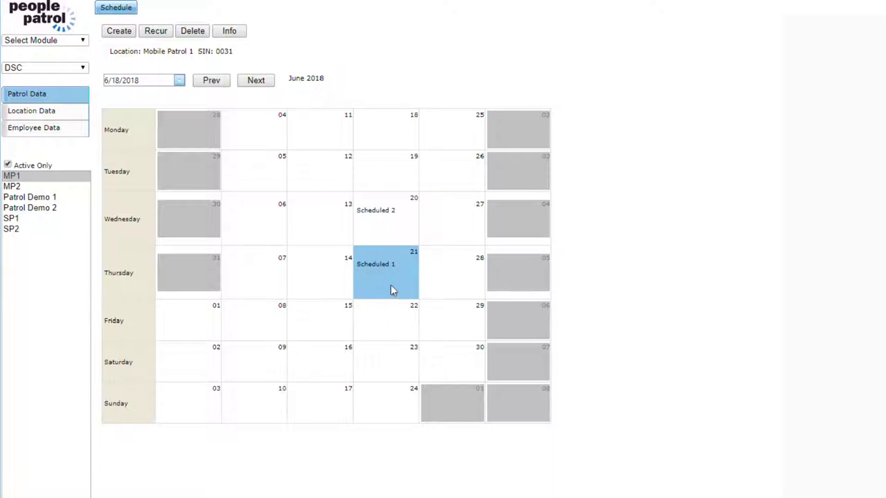
click(154, 33)
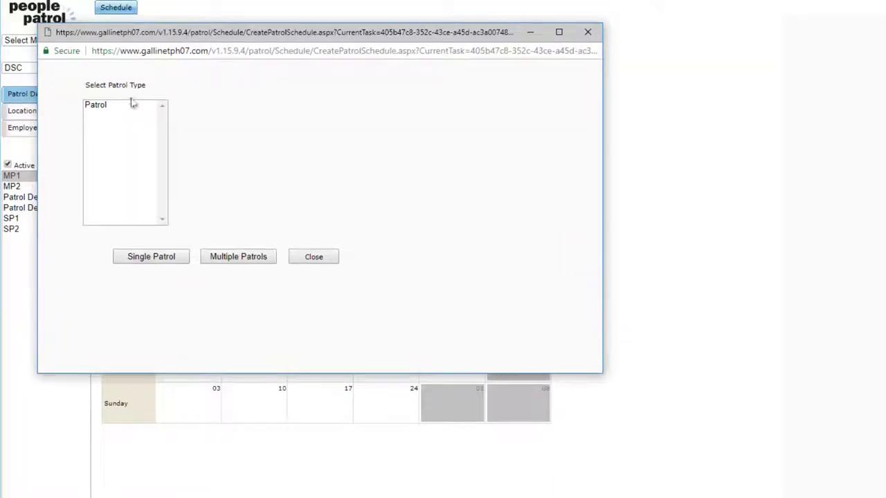
click(109, 105)
click(147, 261)
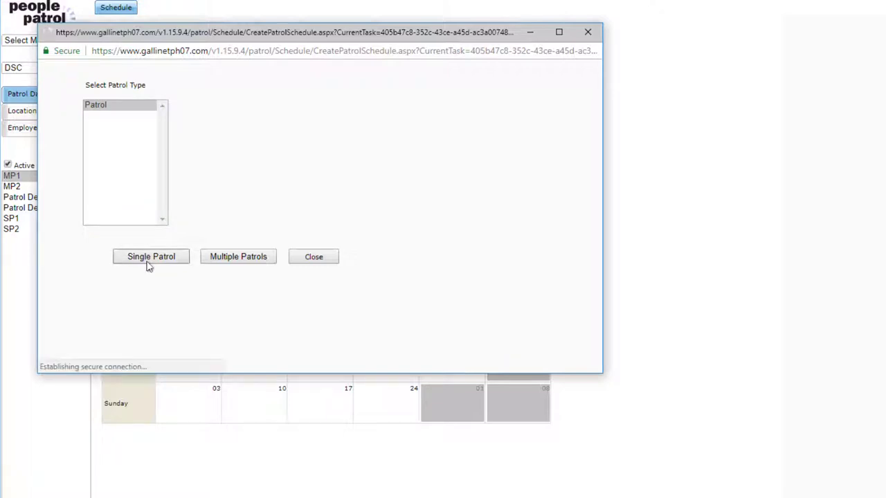
click(226, 154)
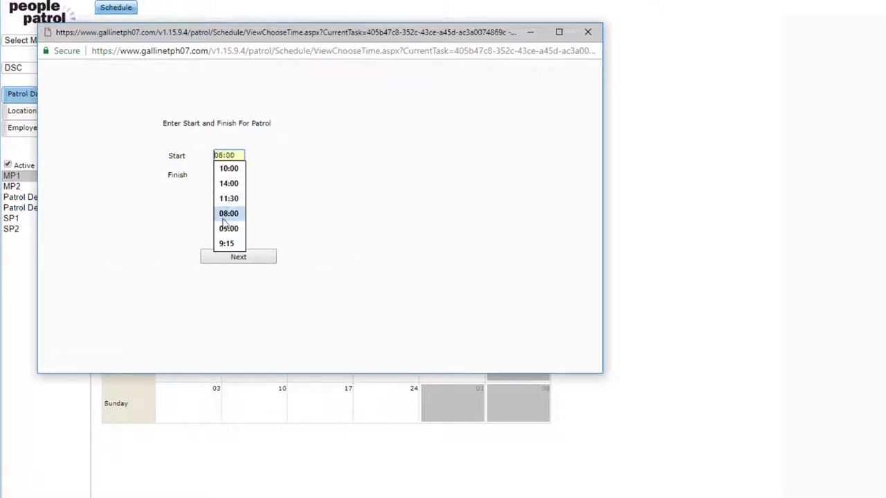
click(226, 231)
click(230, 175)
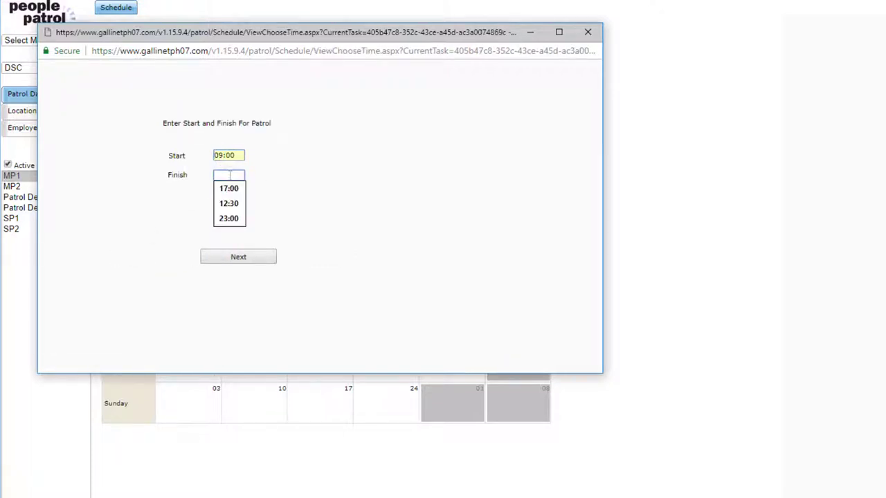
click(229, 188)
Make it repeat Monday–Friday every 1 week until 31 July 2018.
click(239, 258)
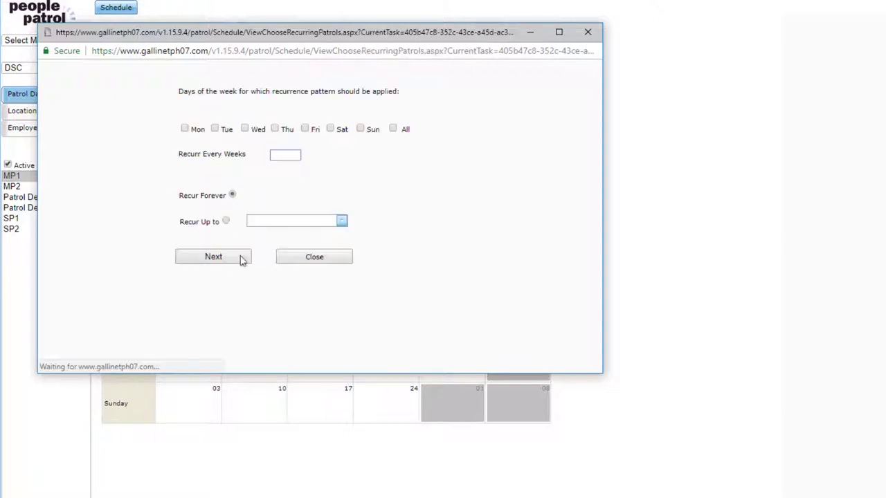
click(185, 131)
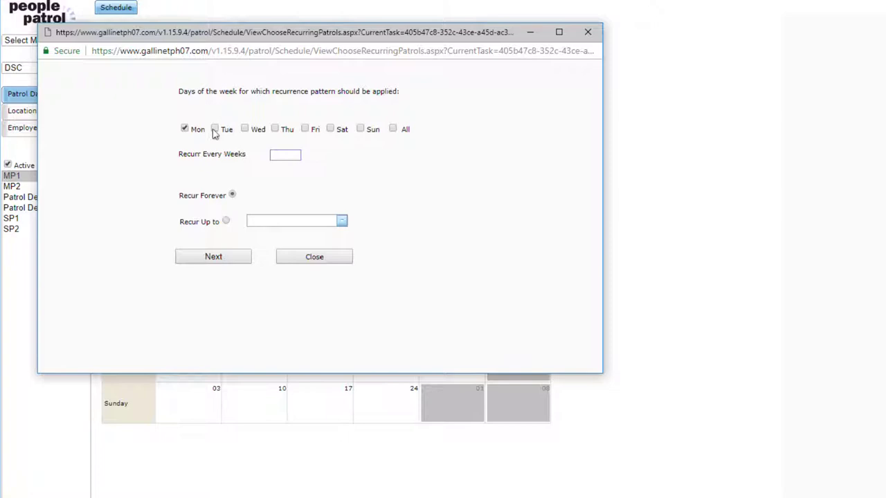
click(215, 129)
click(244, 129)
click(275, 129)
click(280, 155)
click(277, 168)
click(226, 222)
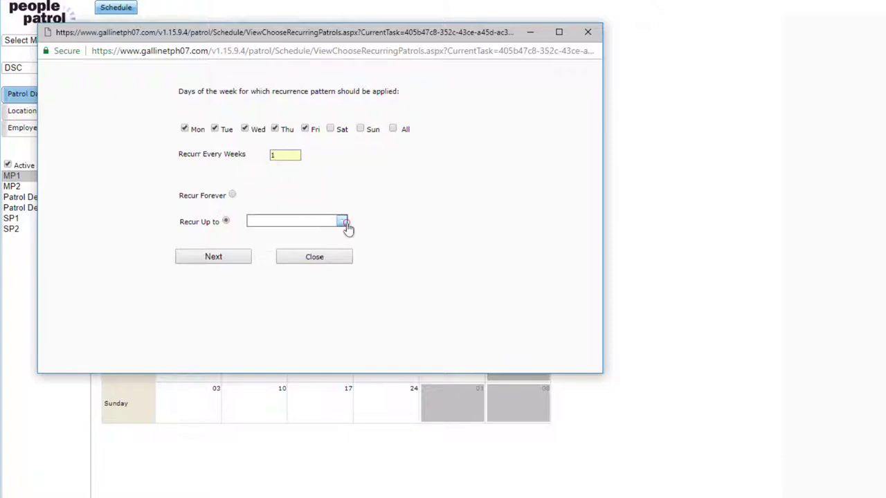
click(345, 223)
click(377, 243)
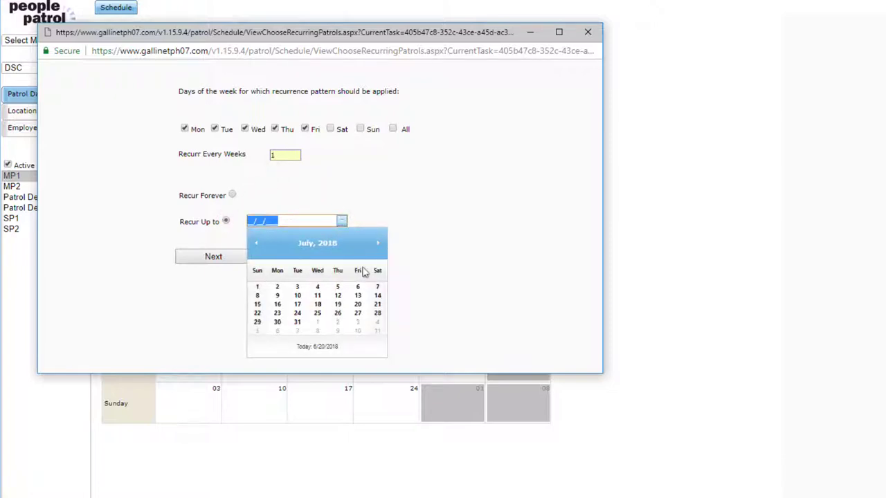
click(297, 322)
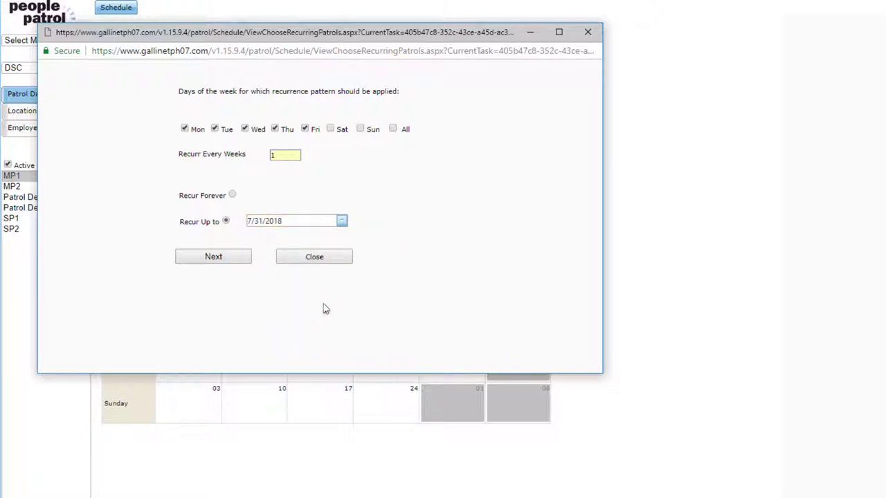
Set the bill and public holiday amounts to 15 and reach the recurrence summary.
click(213, 257)
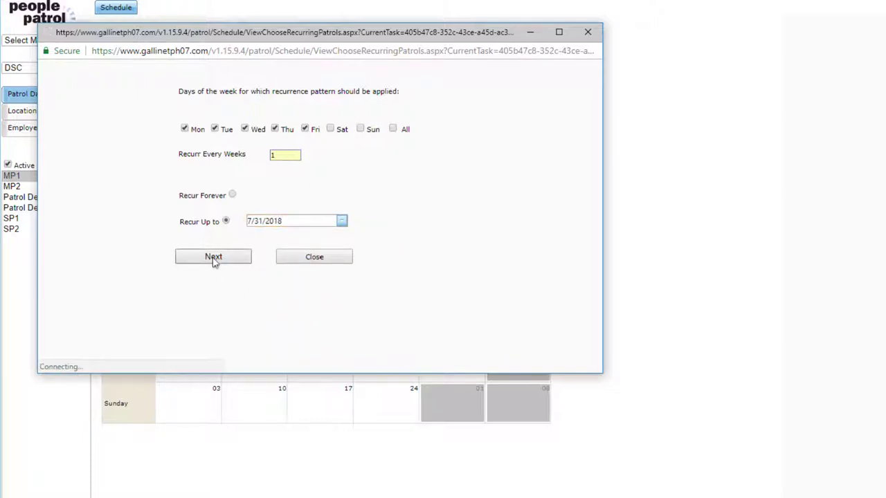
click(278, 153)
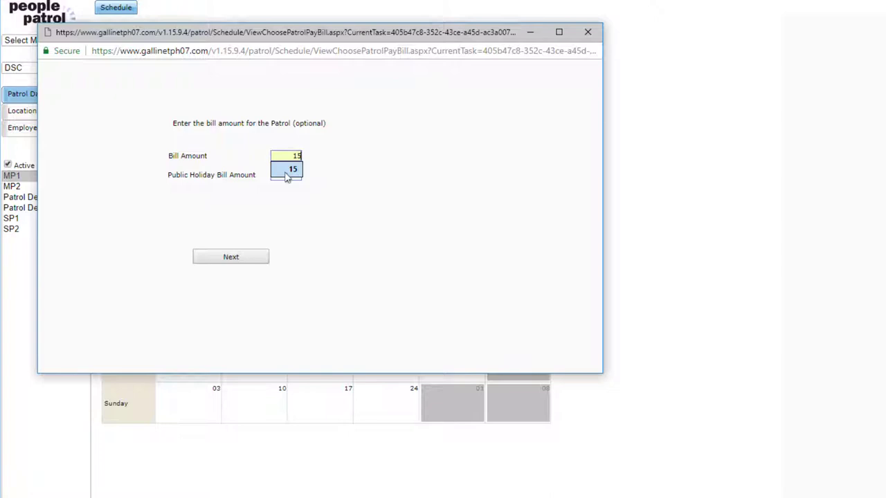
click(286, 170)
click(286, 175)
click(286, 188)
click(244, 258)
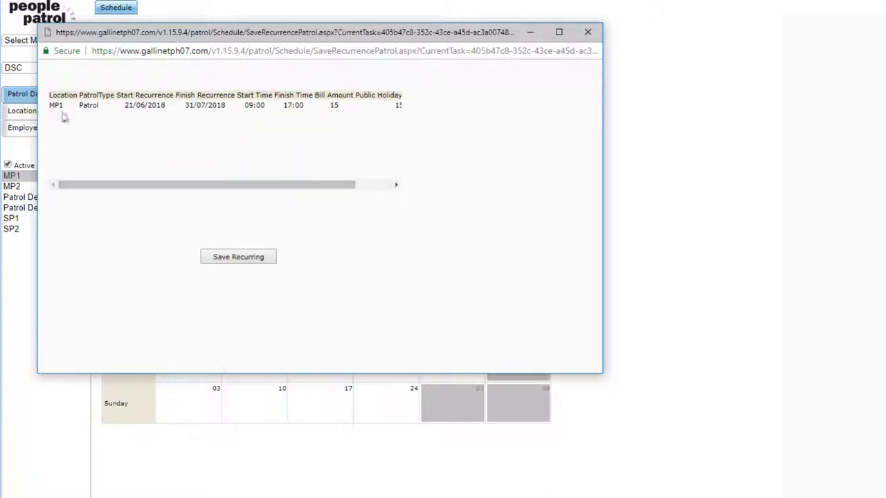
Review the summary table and save the recurring MP1 patrol schedule.
drag(341, 184, 374, 206)
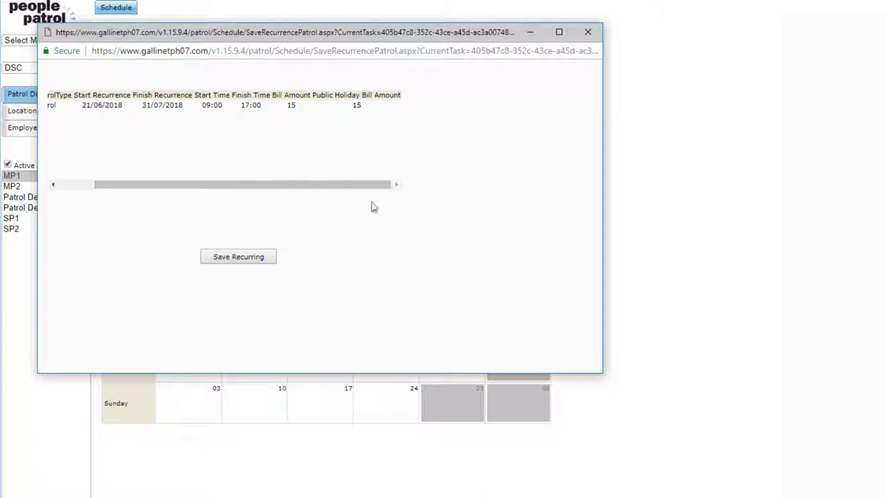
click(228, 262)
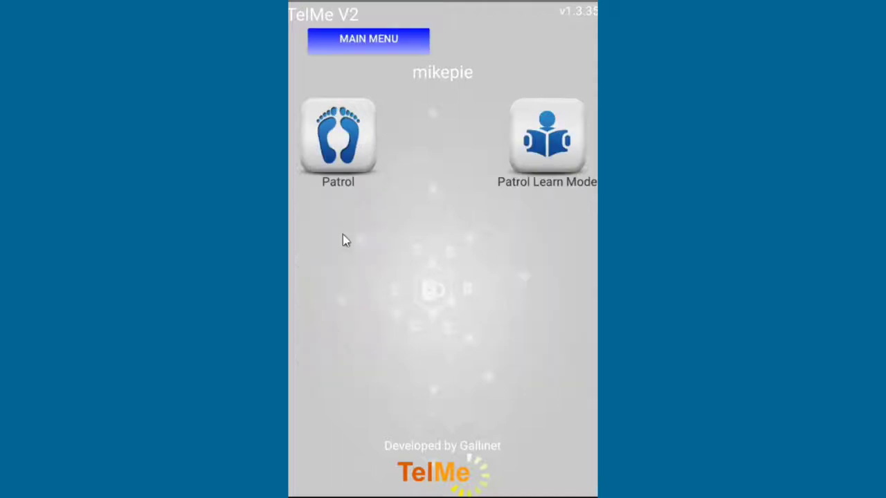
Load the scheduled Patrol for MP2 in TelMe, showing 0 of 5 points read.
click(339, 139)
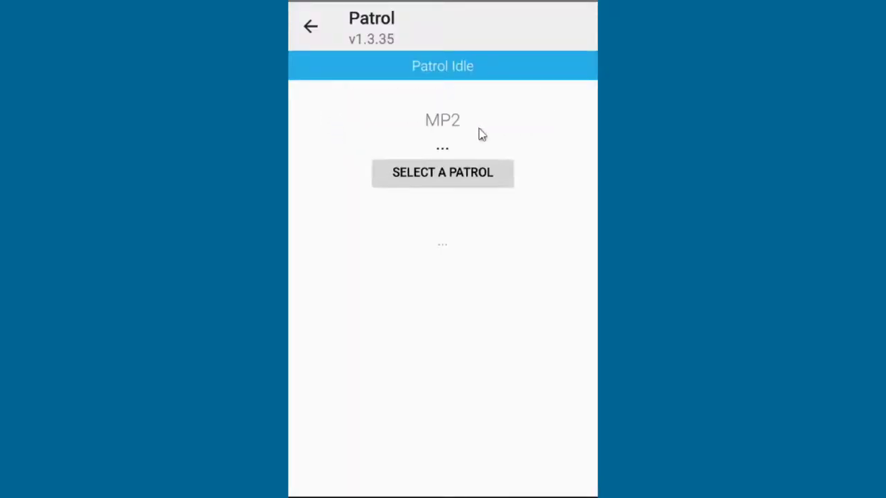
click(447, 178)
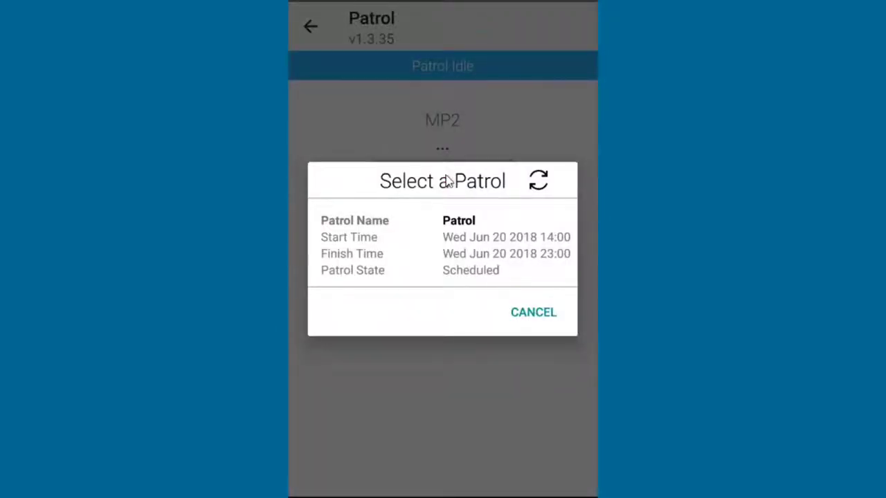
click(457, 251)
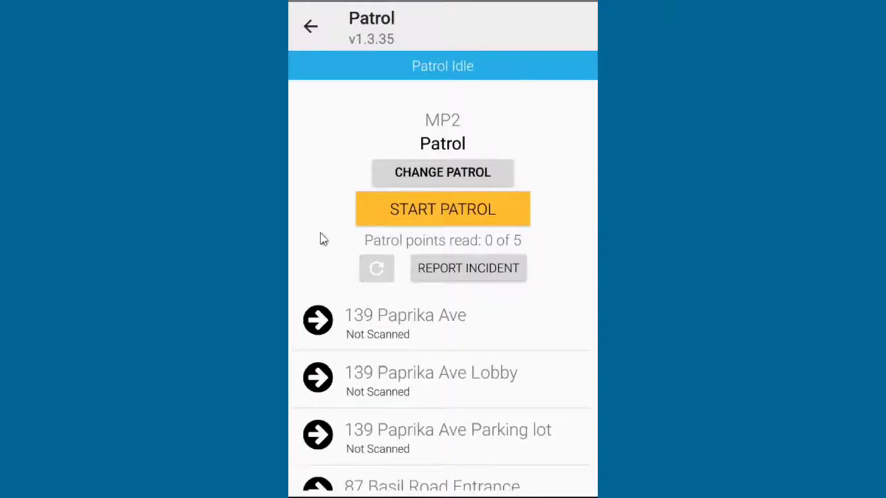
scroll(391, 348, down, 2)
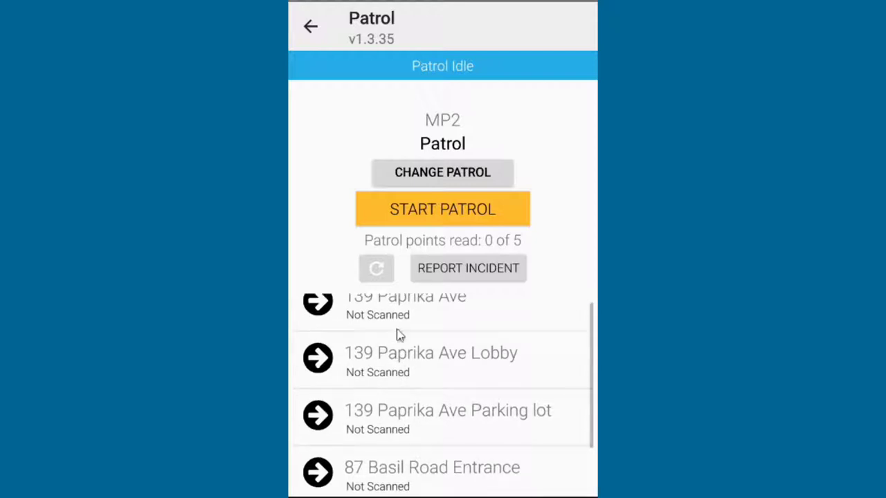
scroll(401, 297, down, 1)
scroll(403, 405, up, 3)
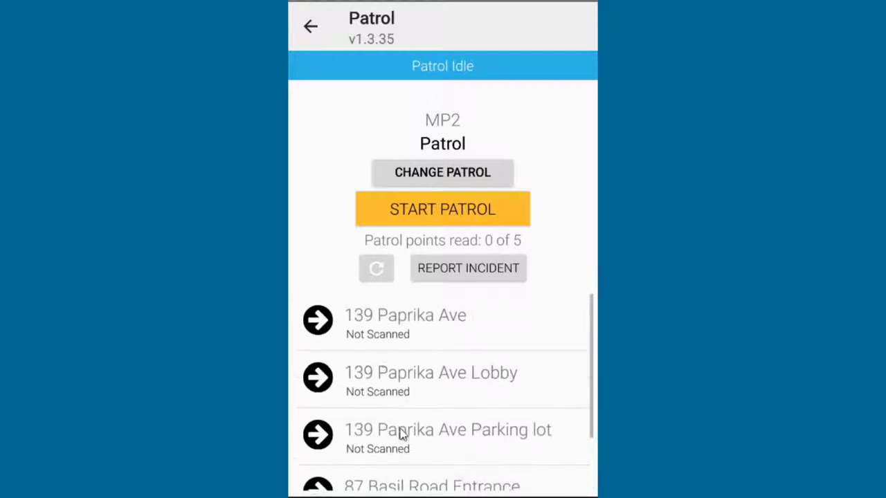
Start the MP2 patrol and scan patrol point tags, including 139 Paprika Ave Lobby.
click(424, 212)
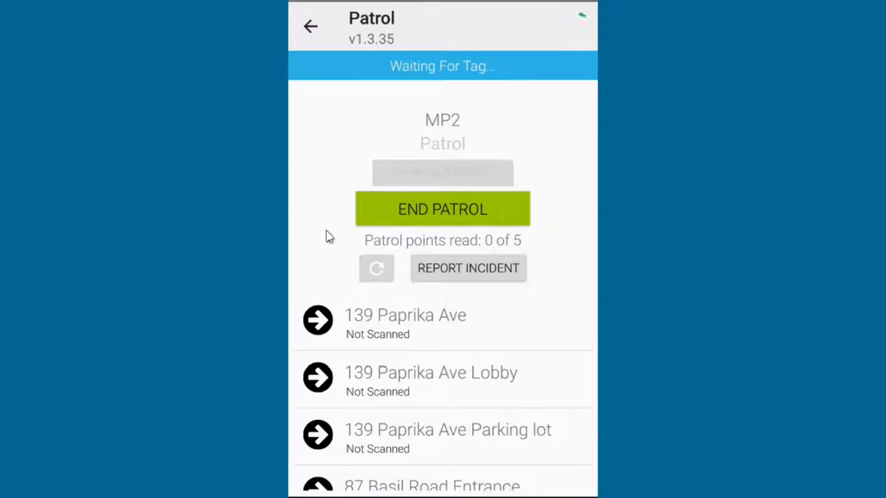
click(344, 459)
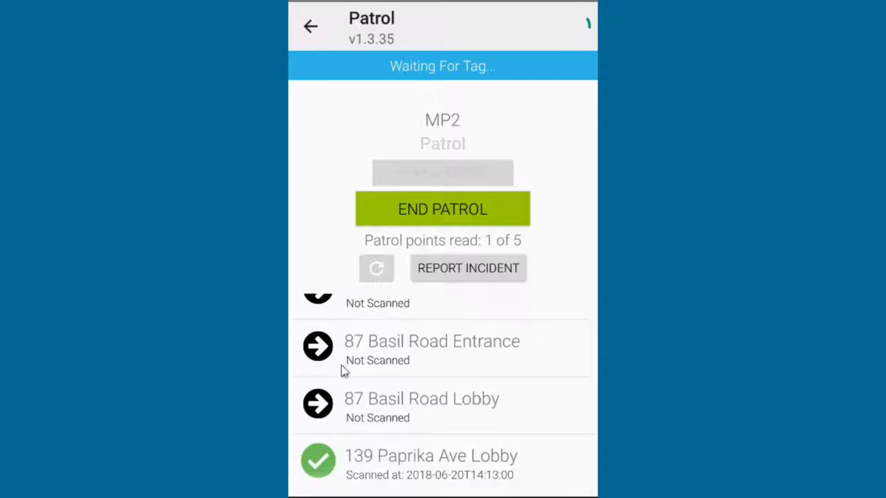
scroll(340, 432, up, 3)
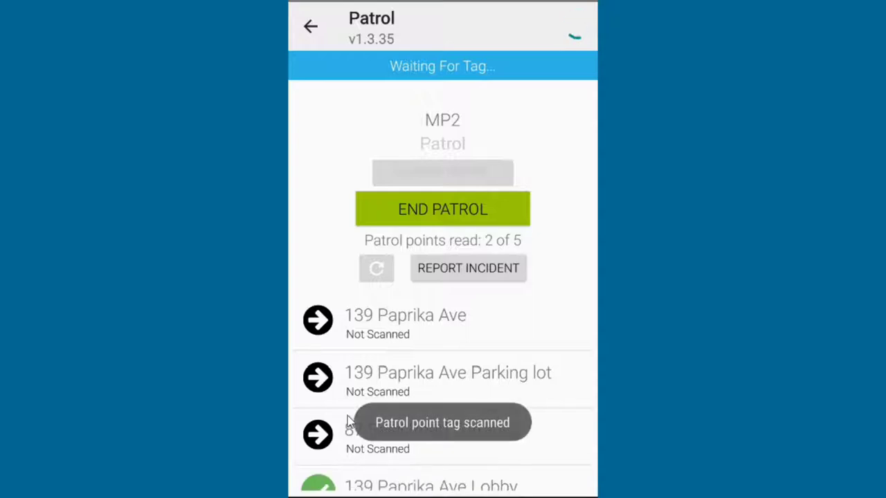
Report a 'Broken Window' incident with one photo attached and acknowledge the success message.
click(487, 273)
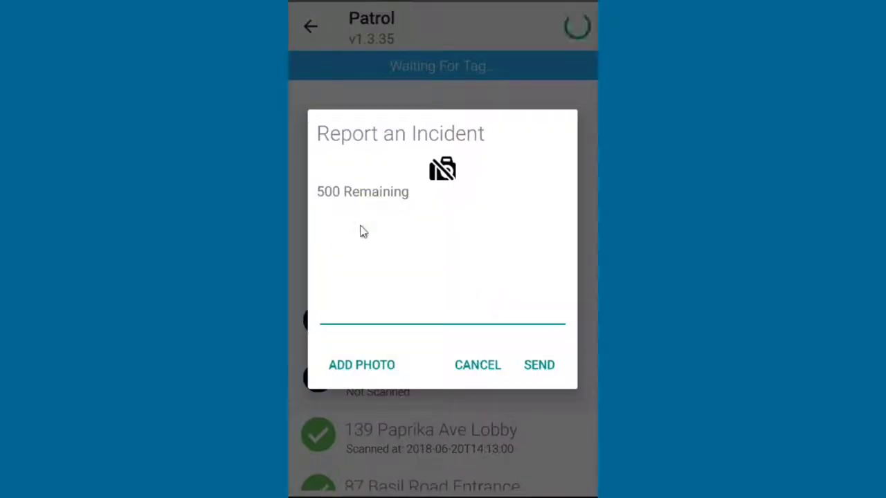
click(362, 231)
text(Vand)
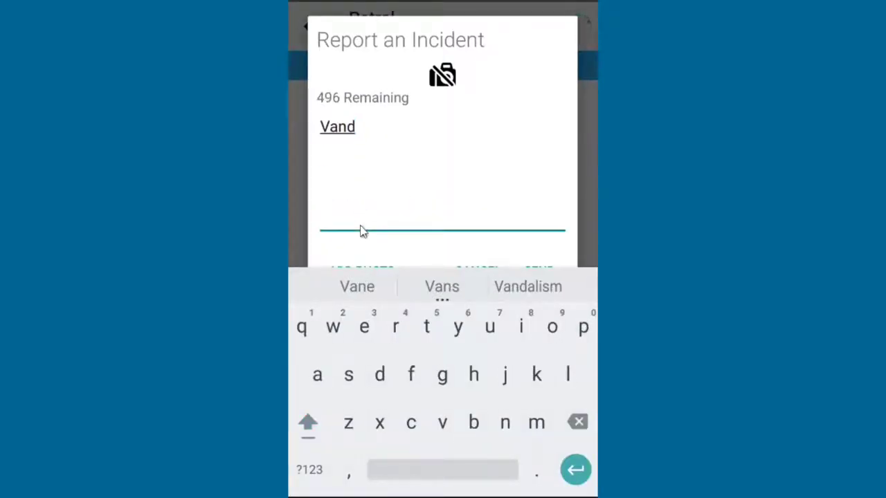
key(BackSpace)
key(BackSpace)
key(BackSpace)
key(BackSpace)
text(Broken )
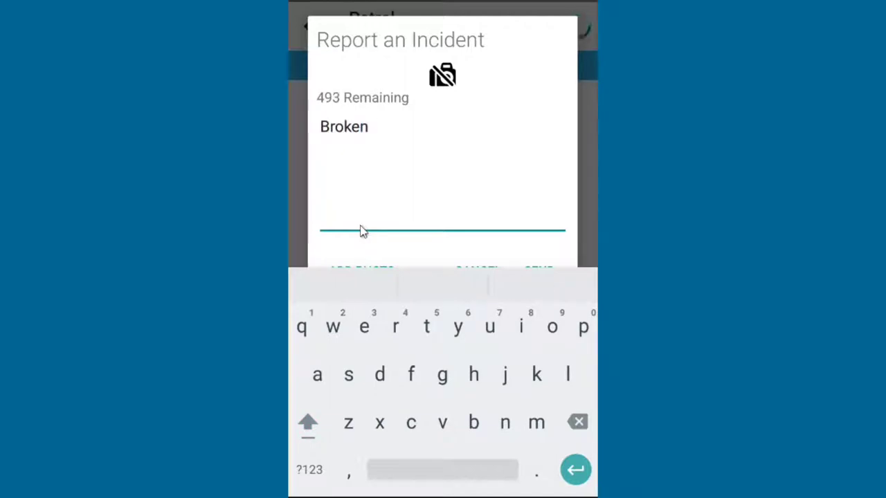
text(Window)
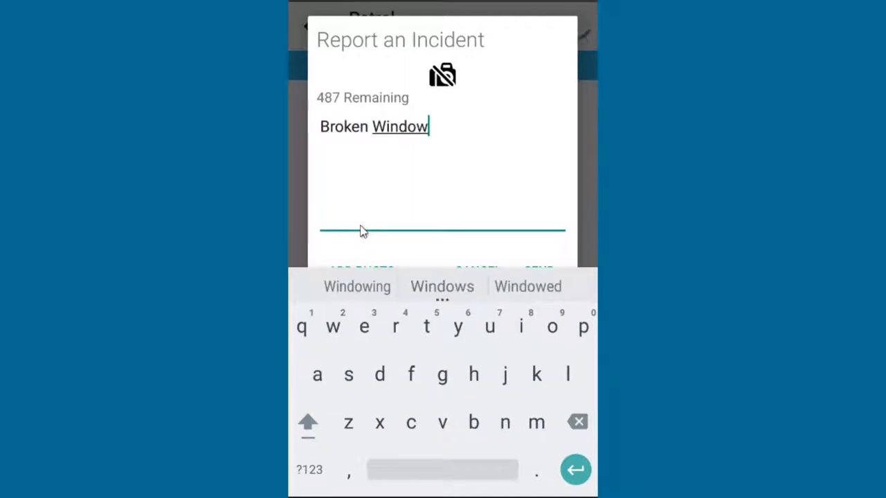
key(Escape)
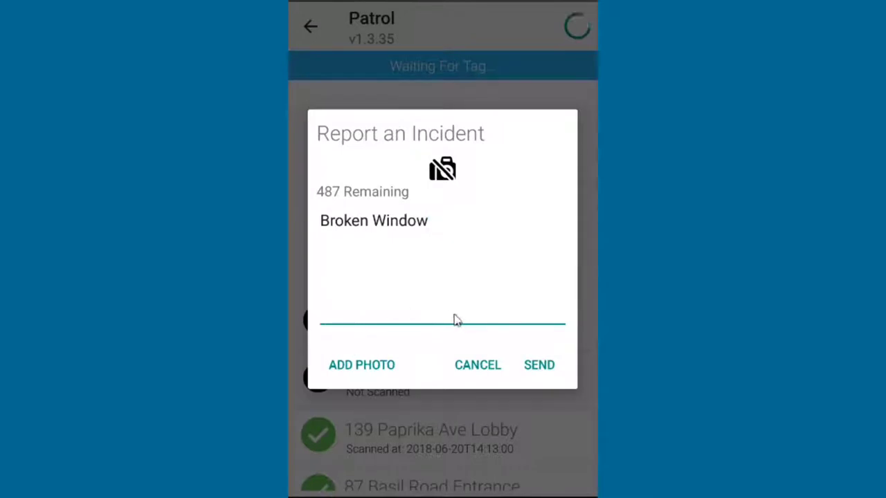
click(361, 365)
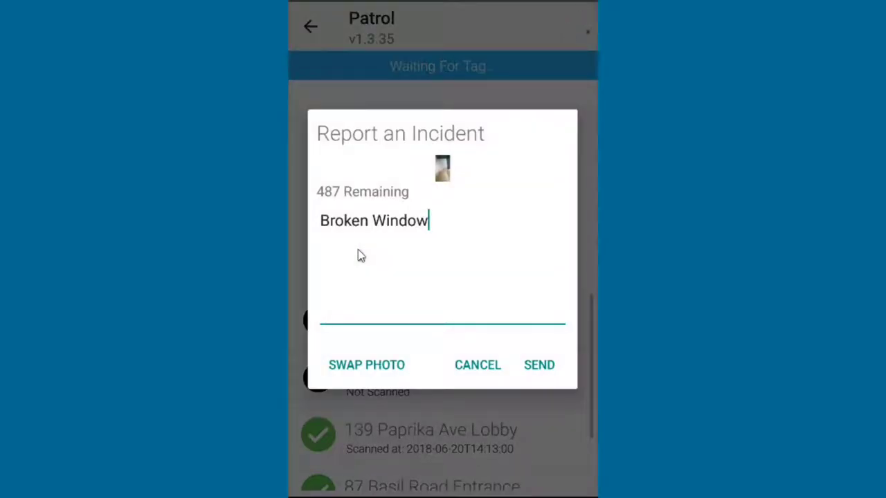
click(539, 366)
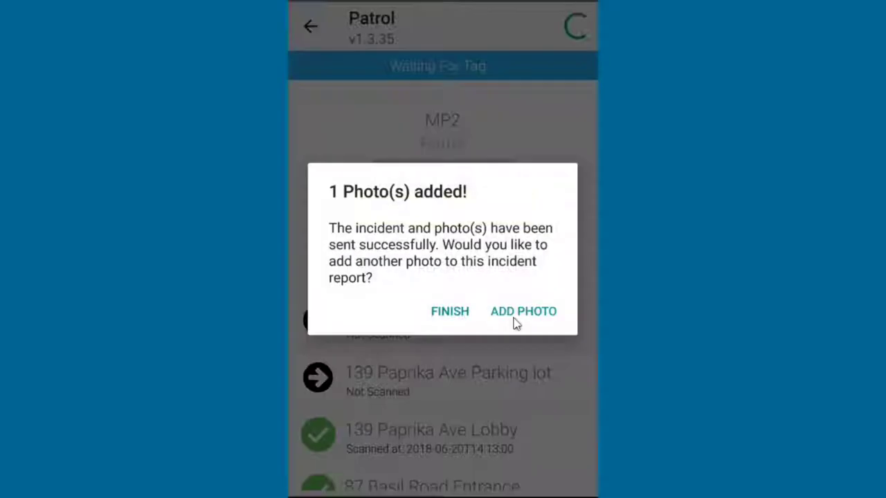
click(450, 314)
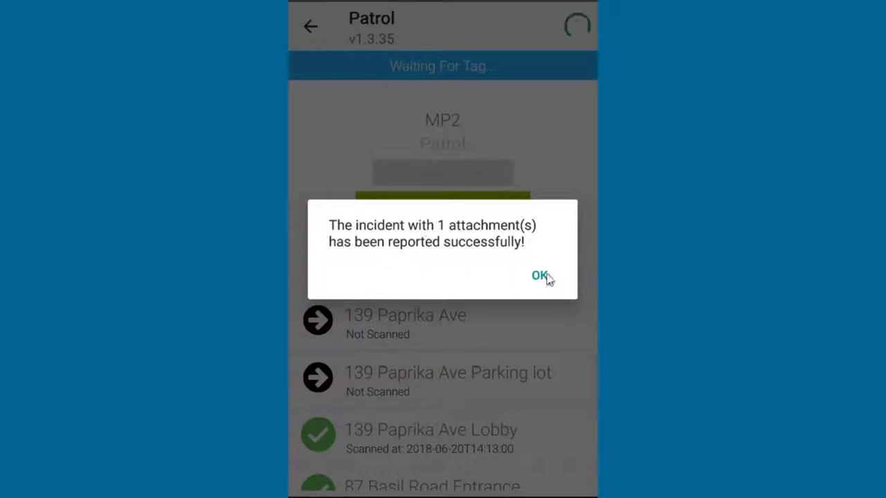
click(541, 279)
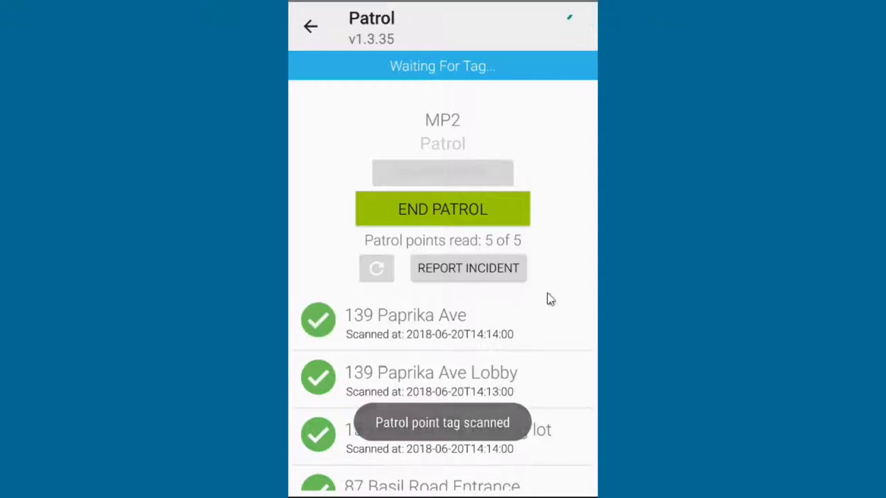
End the first patrol completely with Finish Patrol, all 5 of 5 points read.
click(457, 210)
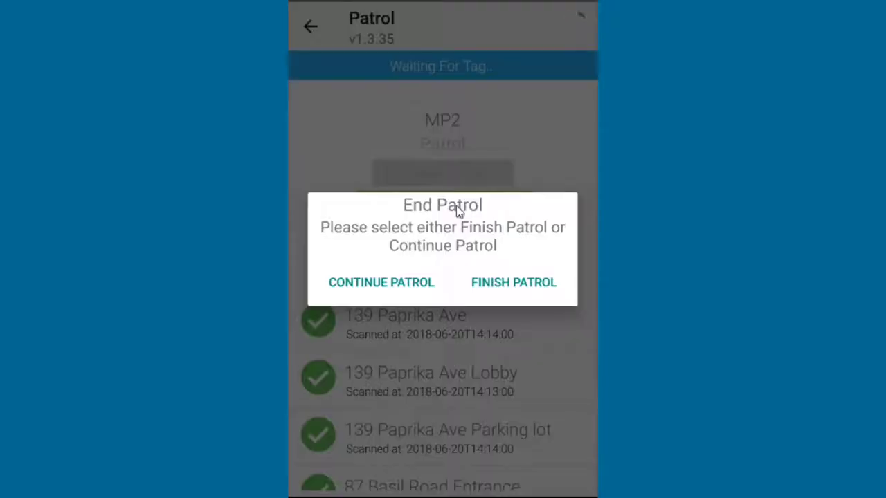
click(515, 285)
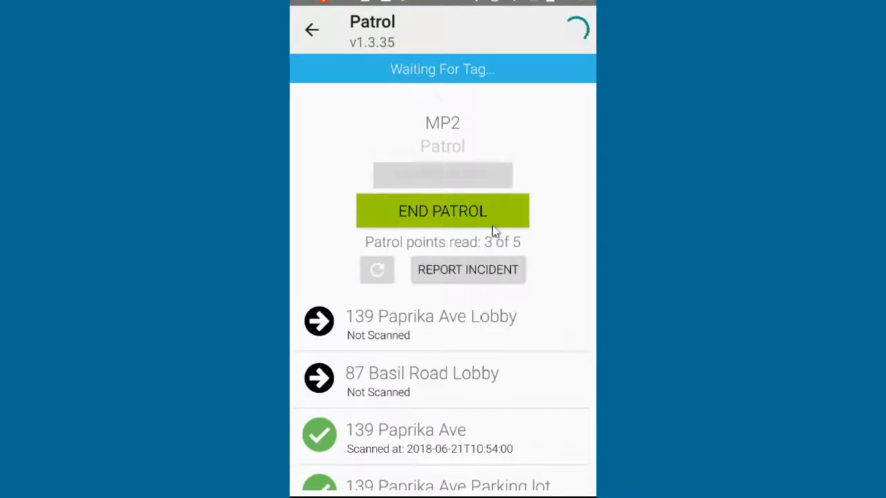
End the current patrol early, giving the reason 'Incident occured'.
click(450, 218)
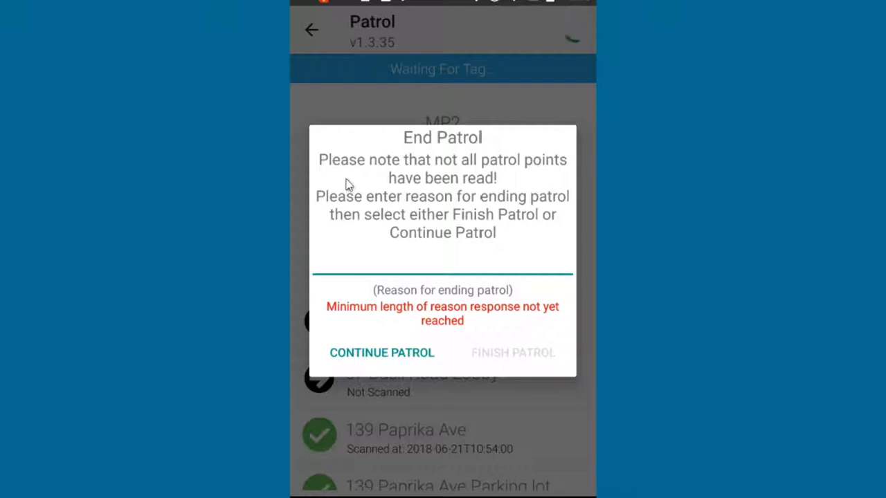
click(373, 266)
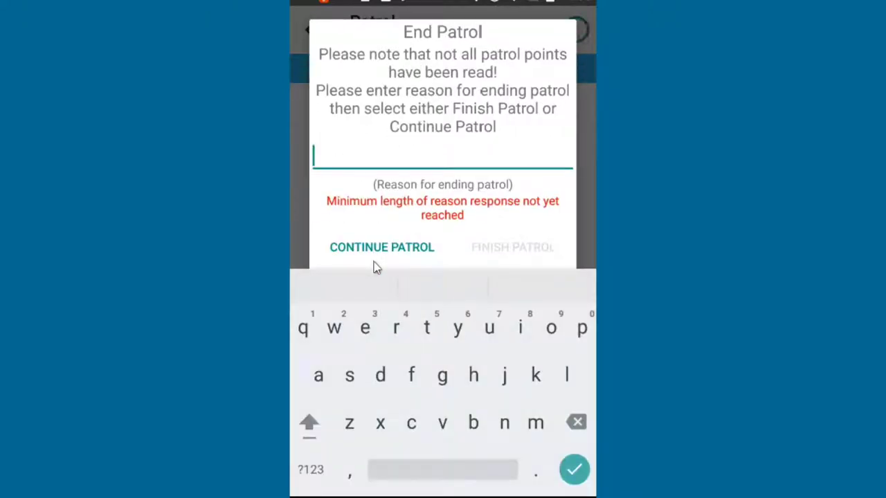
text(c)
key(BackSpace)
text(Inci)
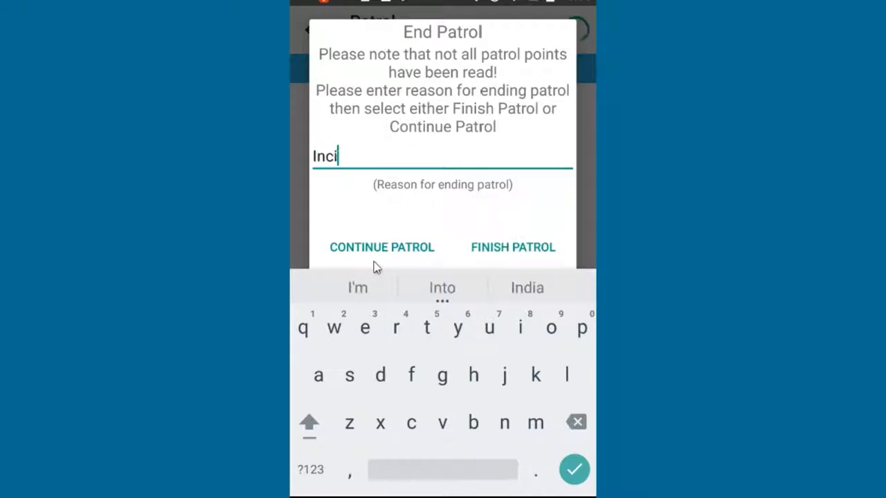
text(dent )
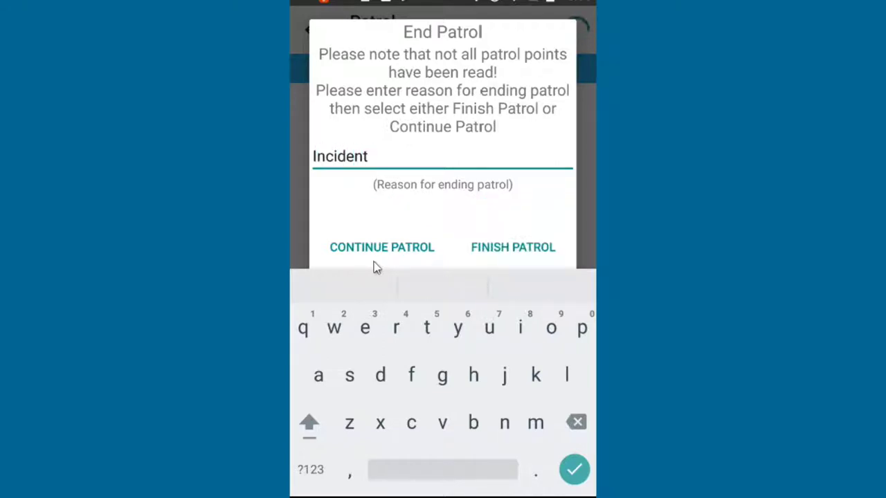
text(occu)
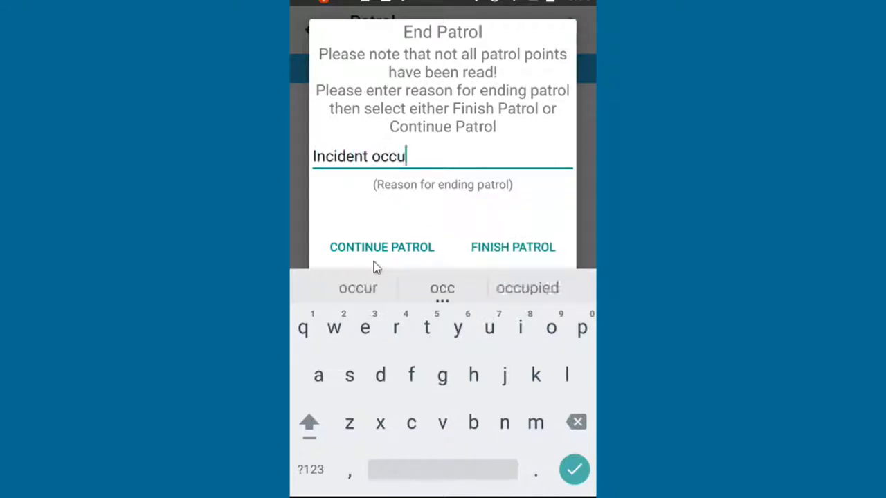
text(red)
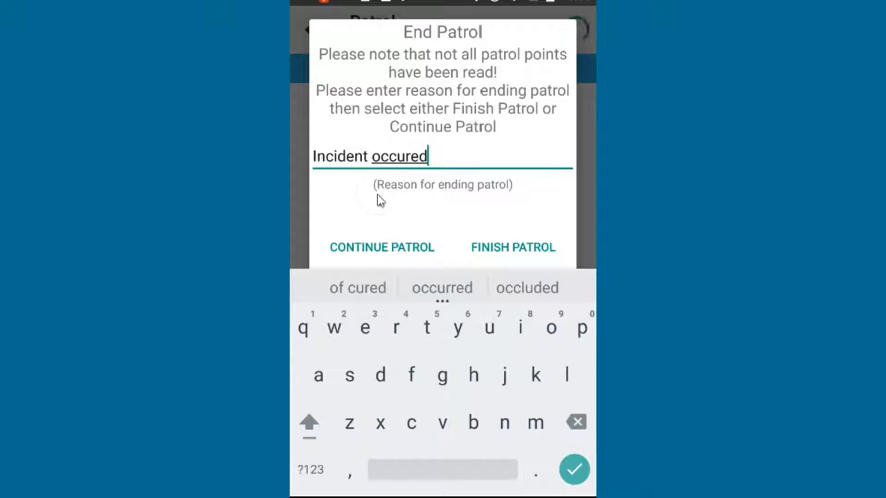
key(Escape)
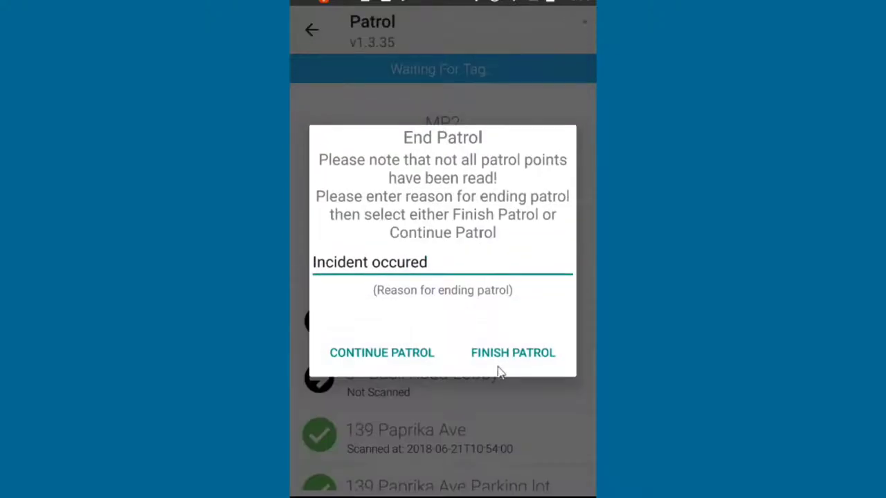
click(498, 360)
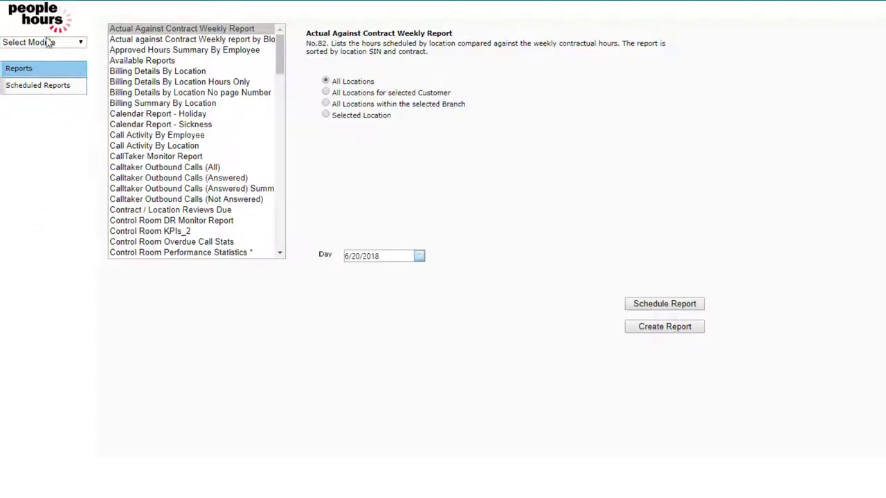
In Reports, run Patrol Performance Stats for all DSC branch locations dated 6/20/2018.
click(43, 43)
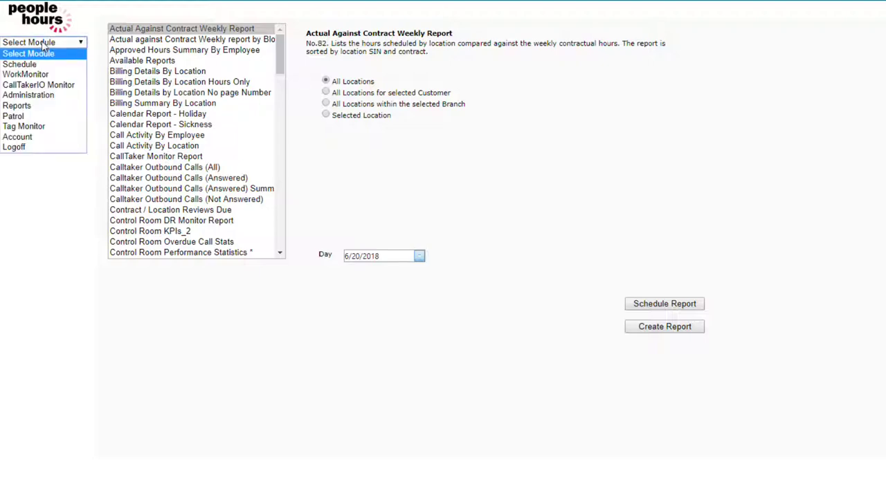
click(28, 108)
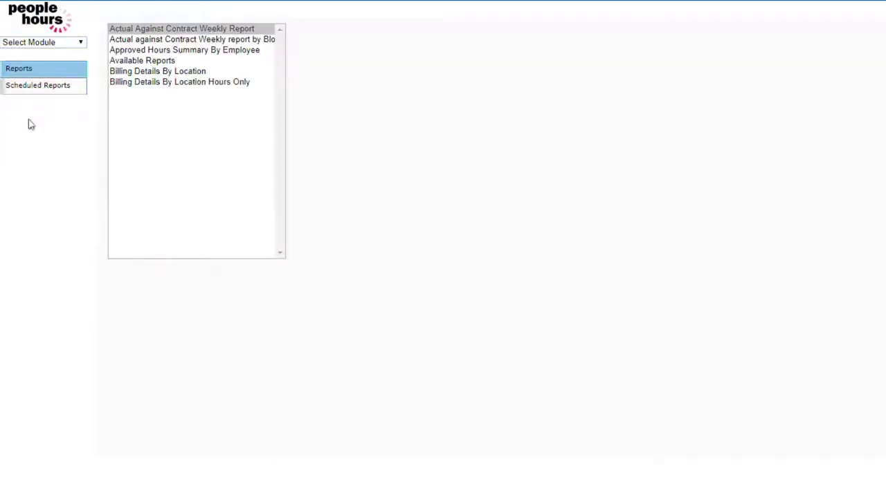
scroll(186, 88, down, 20)
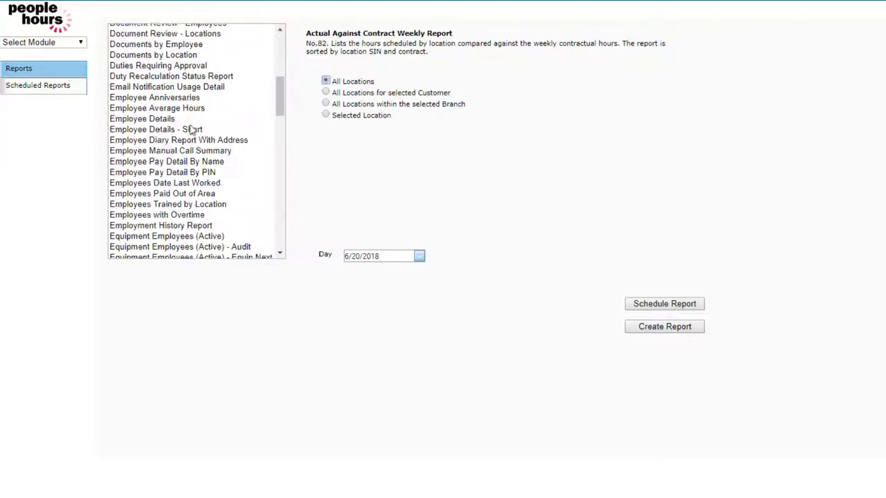
scroll(192, 144, up, 4)
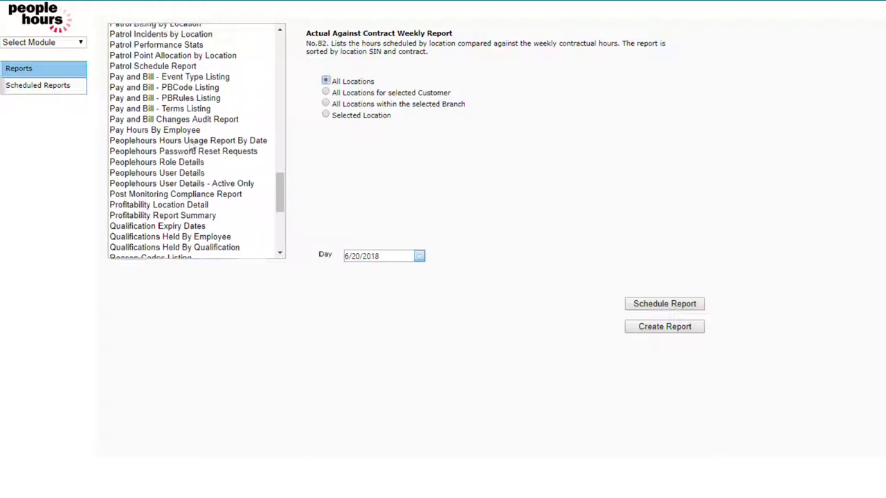
click(148, 105)
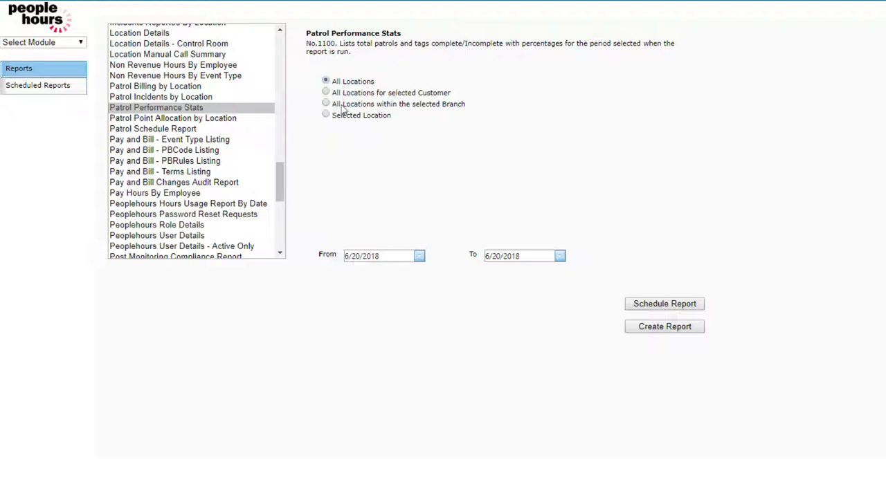
click(377, 157)
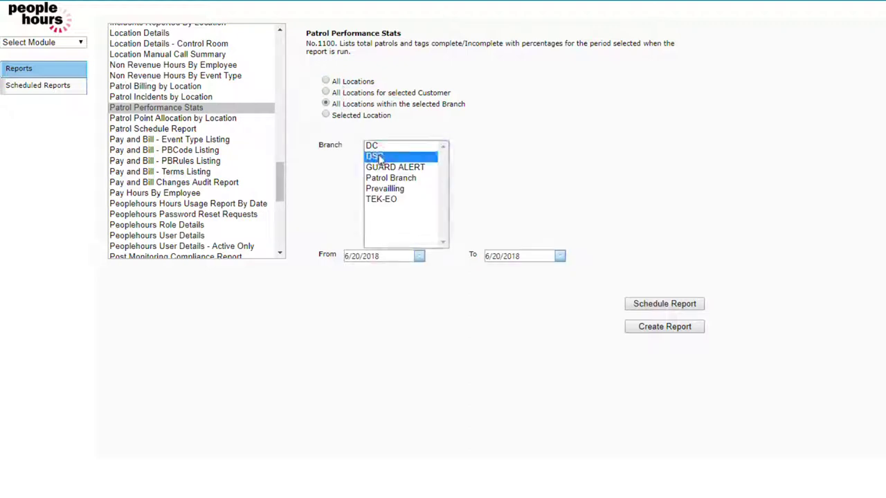
click(376, 257)
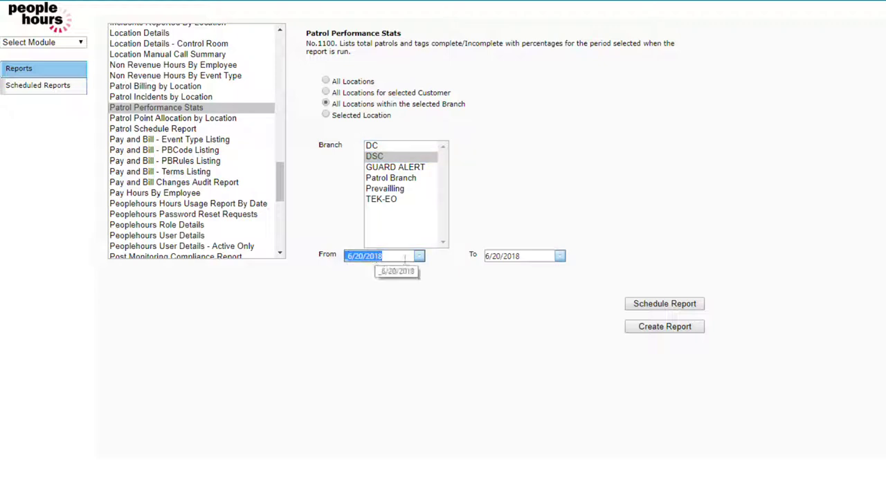
click(513, 255)
click(559, 283)
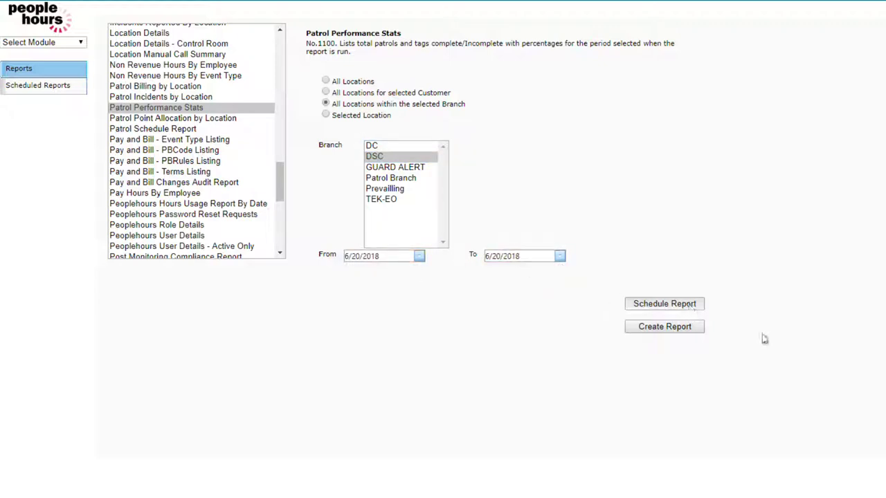
click(681, 330)
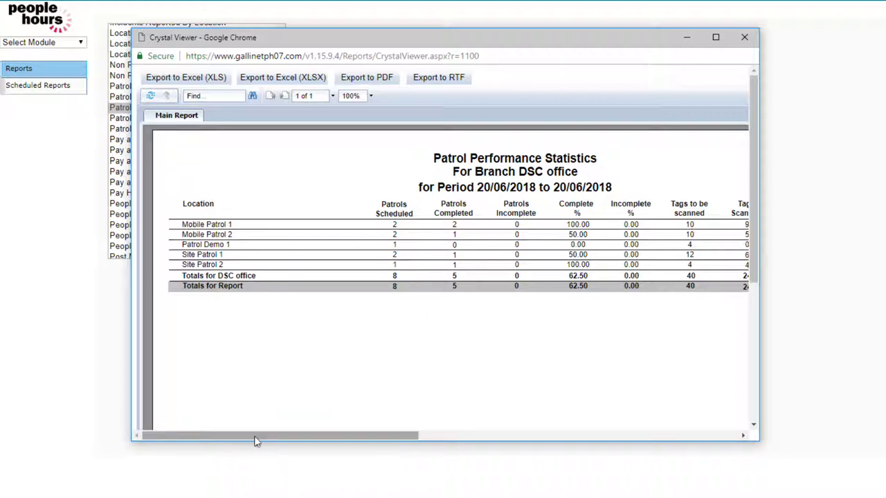
Check the Tags Scanned and Scanned % totals (24 of 40, 60.00%), then close the viewer.
drag(254, 441, 308, 440)
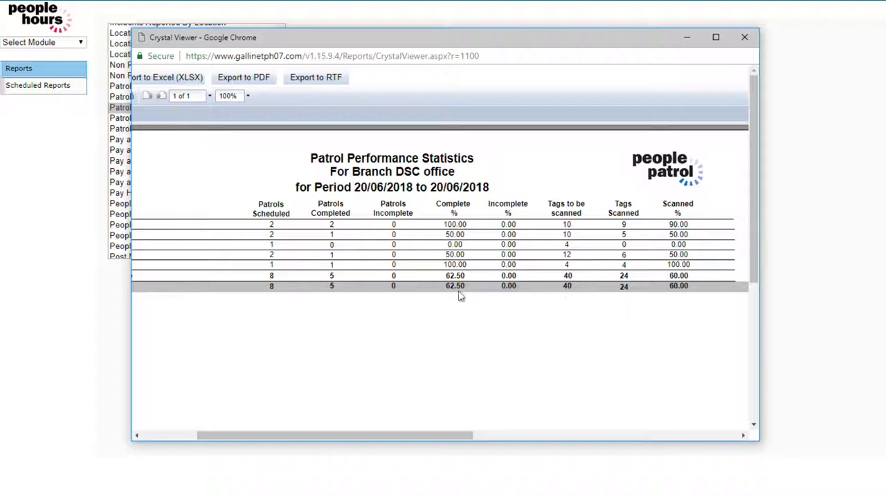
click(744, 38)
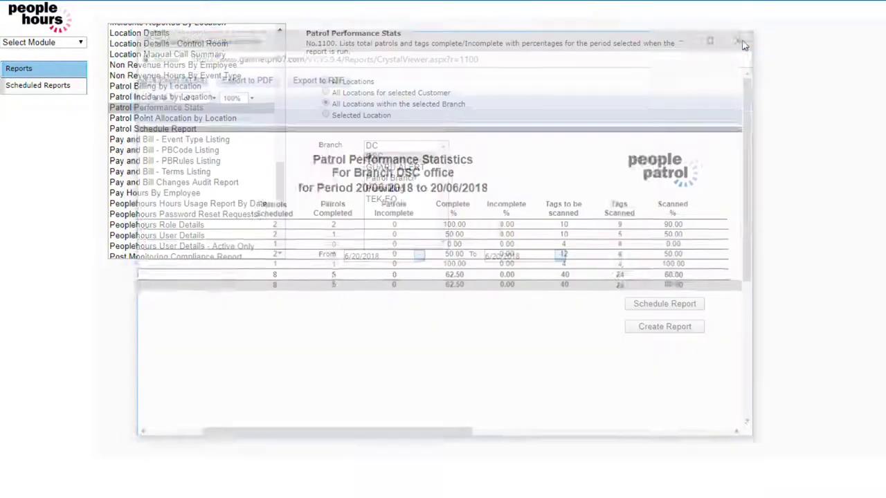
Create the Patrol Schedule Report for all locations within branch DSC.
click(152, 130)
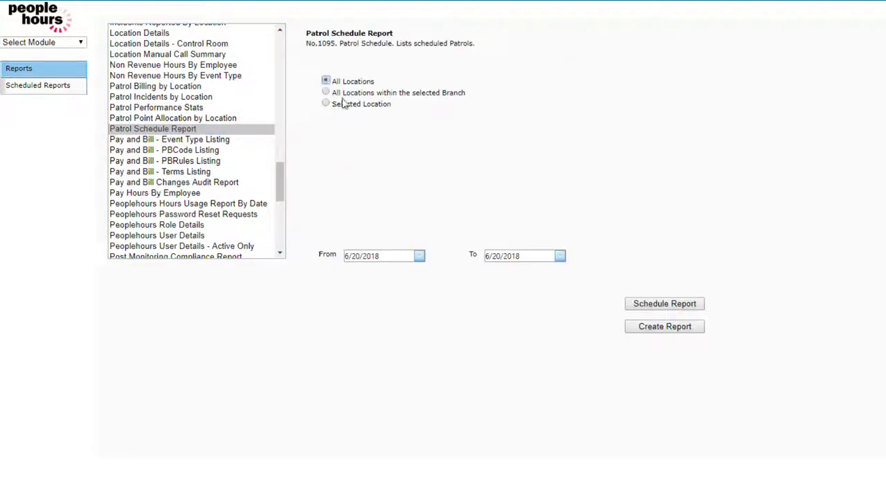
click(348, 97)
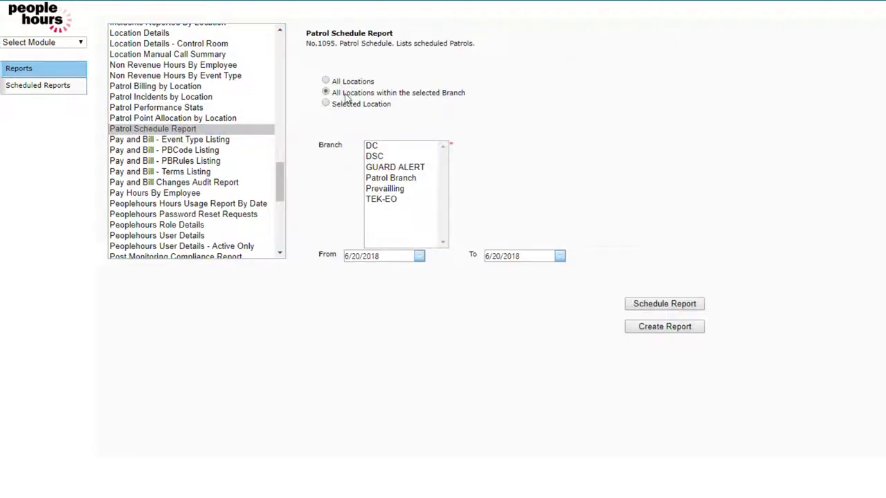
click(380, 157)
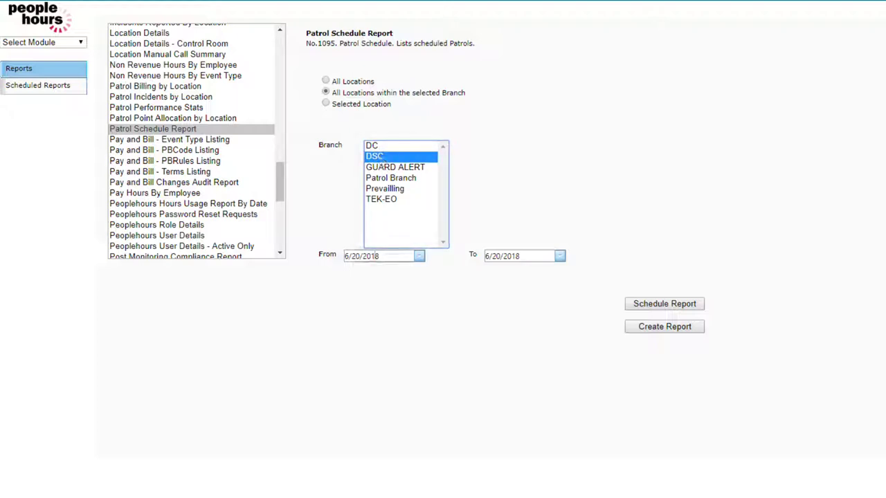
drag(345, 256, 383, 256)
drag(487, 256, 522, 257)
click(531, 296)
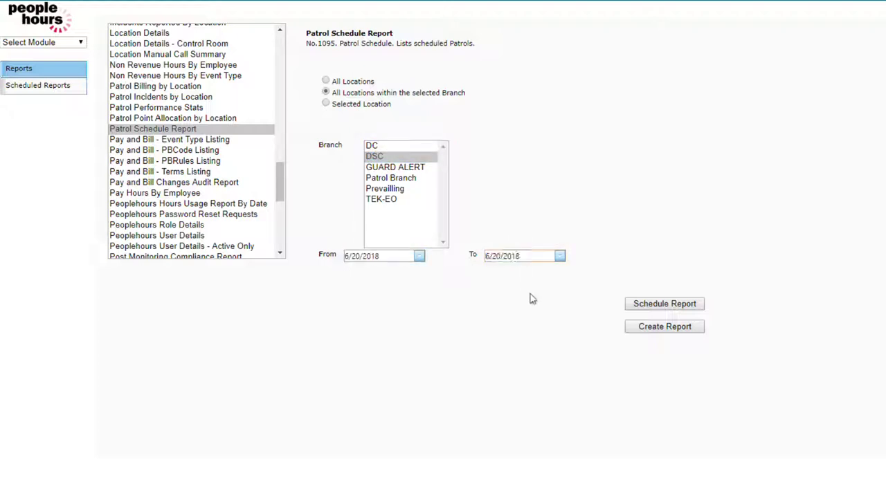
click(674, 332)
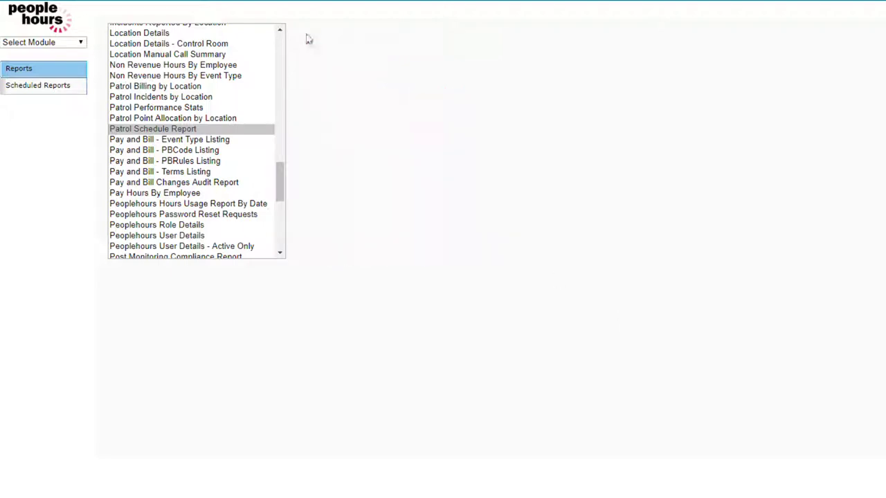
Widen the report viewer, scroll through the patrols scheduled by location, then close it.
drag(323, 45, 332, 46)
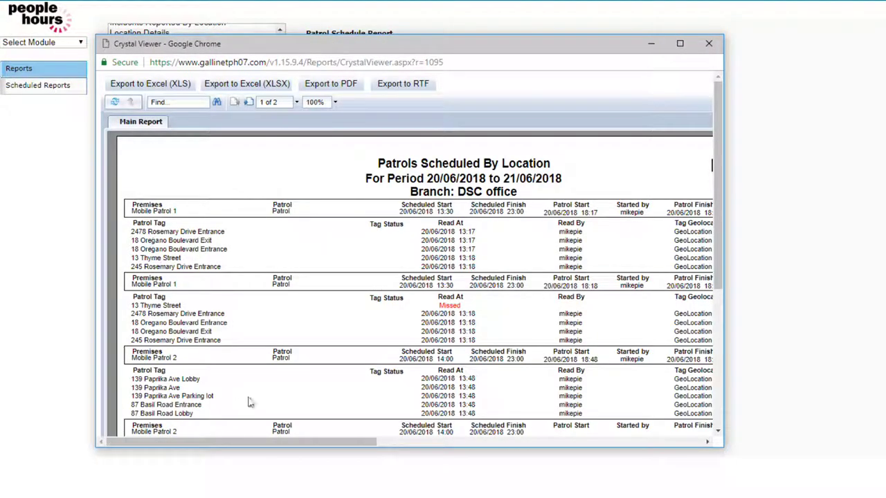
drag(724, 411, 876, 405)
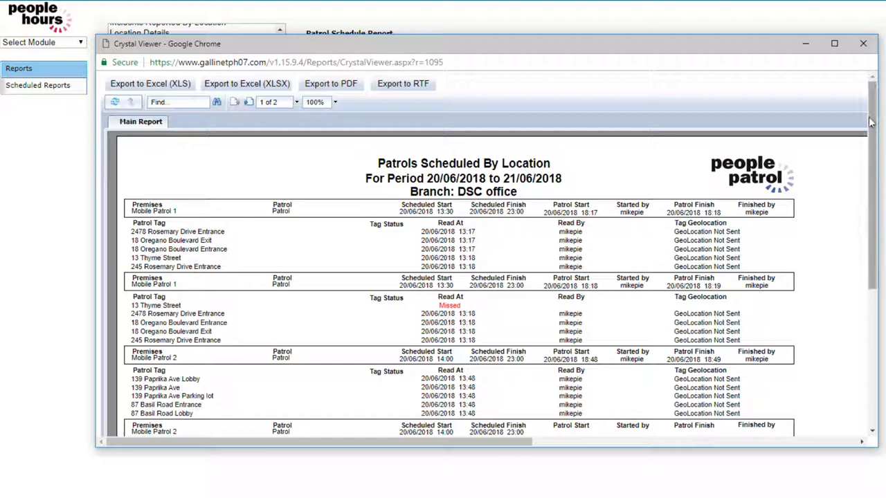
drag(873, 119, 869, 181)
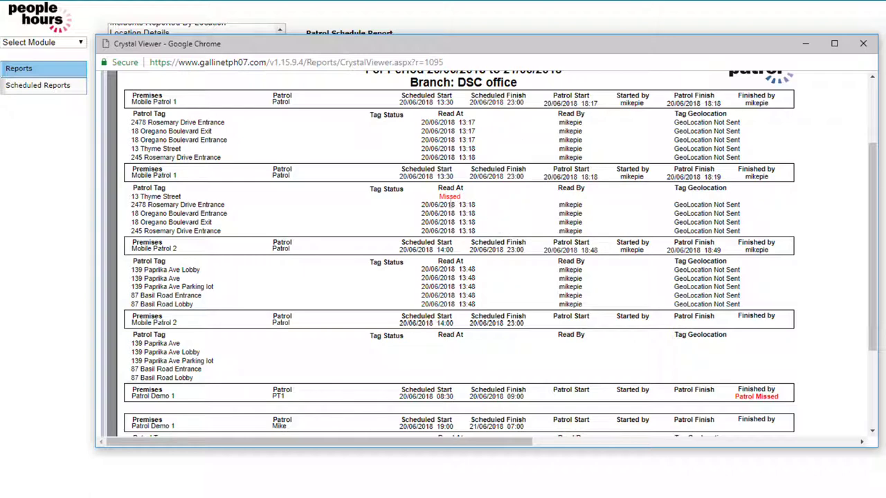
drag(870, 207, 855, 290)
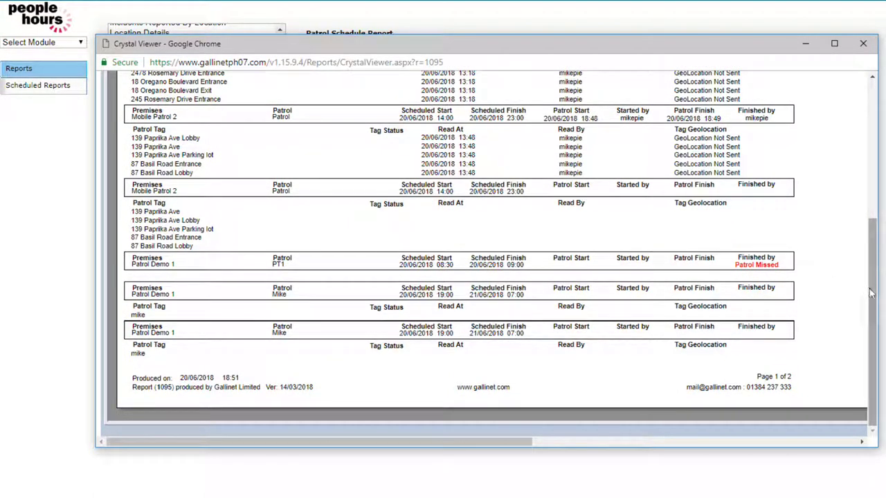
drag(870, 294, 856, 176)
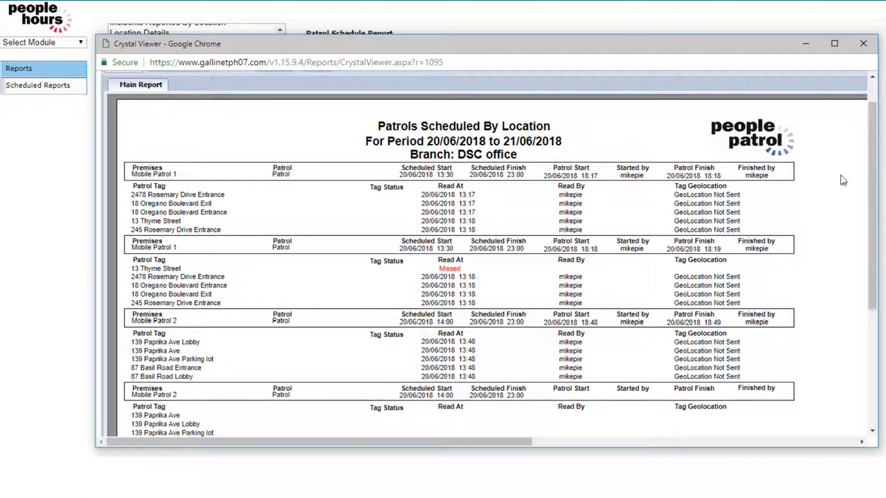
click(862, 46)
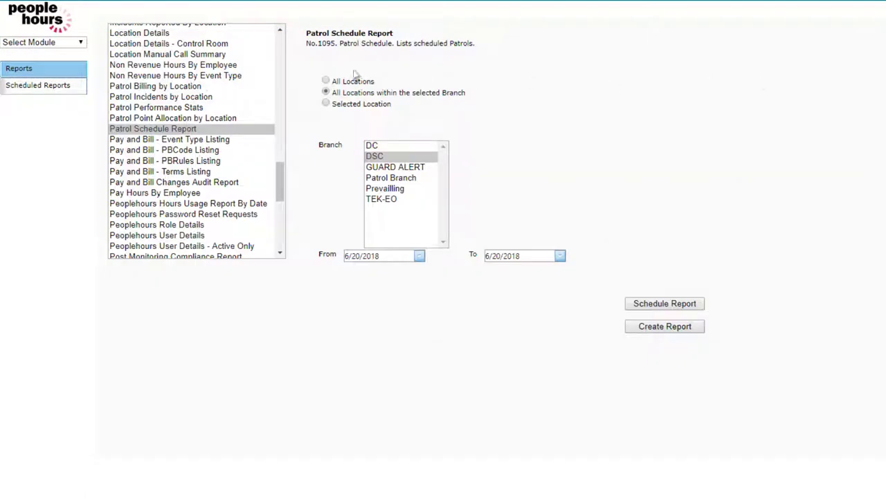